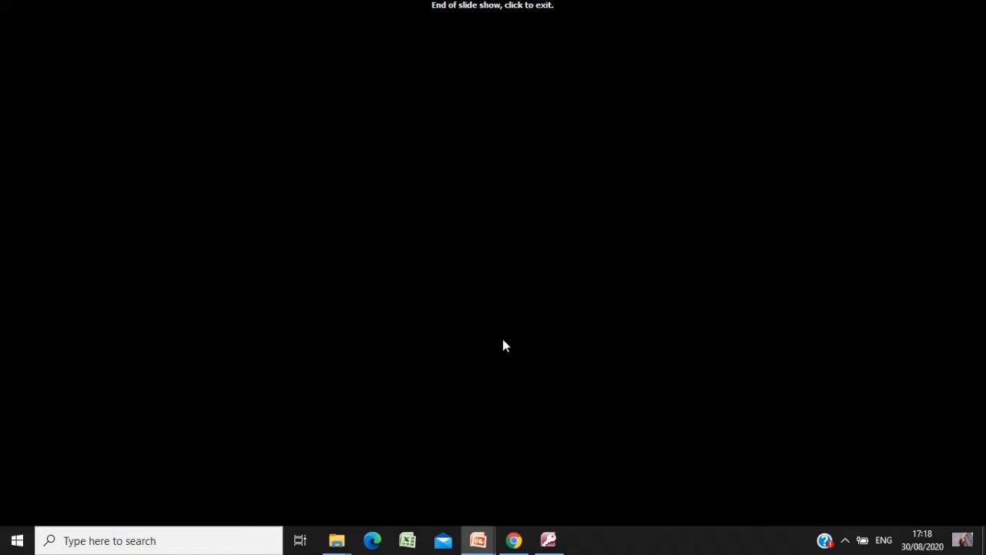
# Switch to the BookReadingProgress database in Microsoft Access, view the Authors table's records, and close the table
pyautogui.click(553, 544)
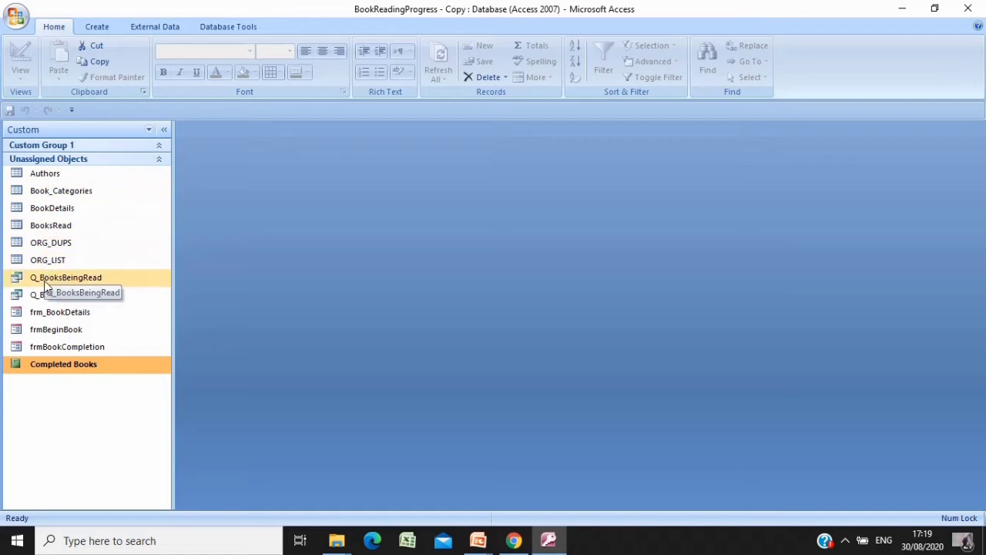
pyautogui.doubleClick(44, 175)
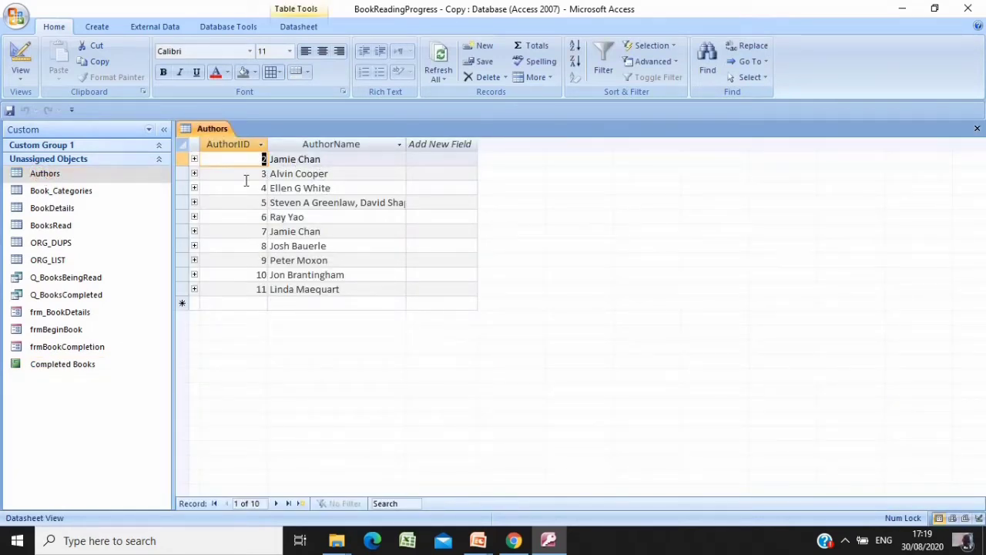
pyautogui.click(331, 161)
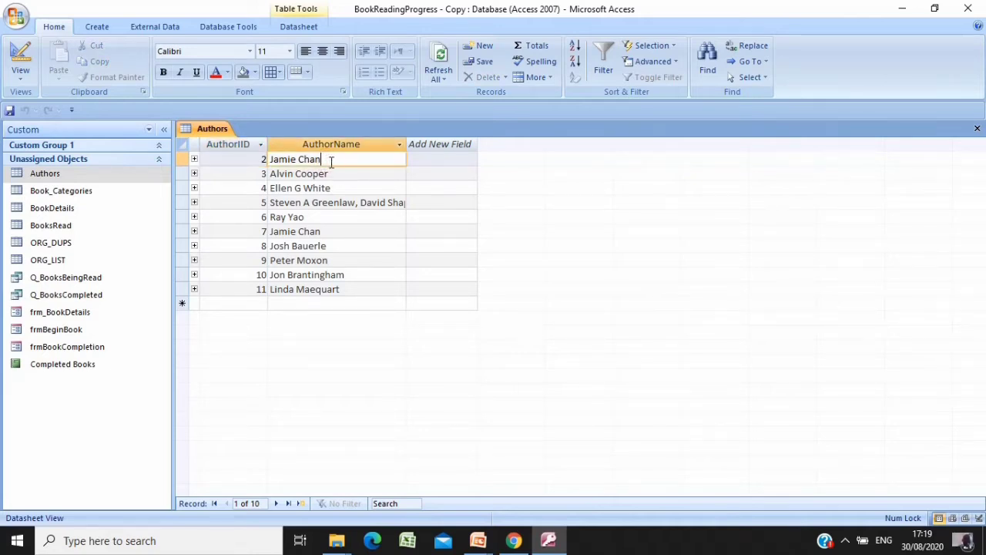
pyautogui.rightClick(216, 128)
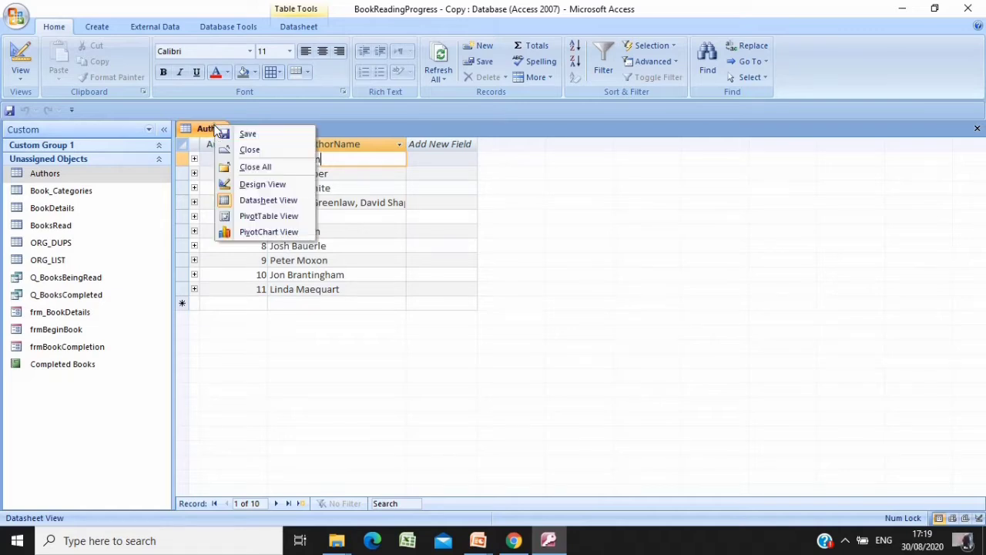
pyautogui.click(248, 149)
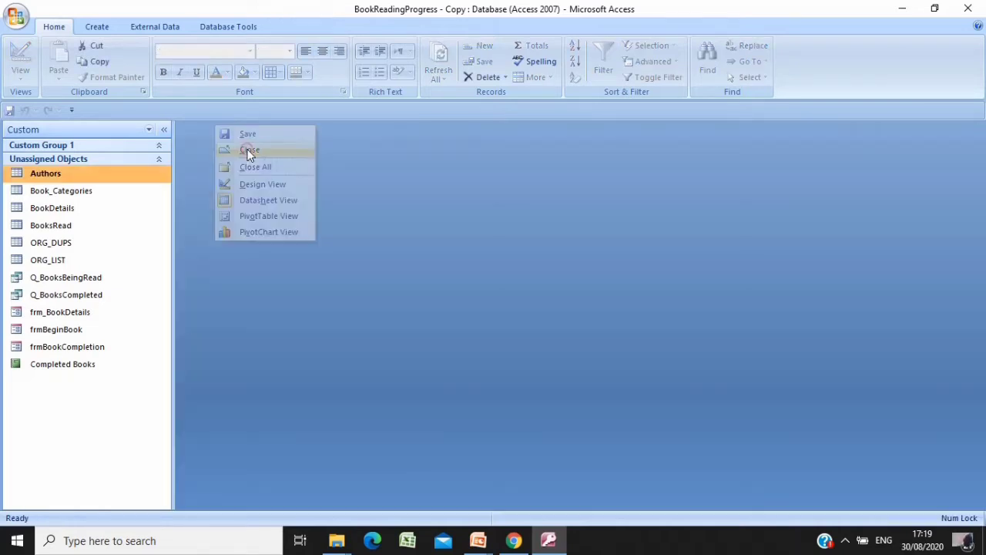
# Open the Book_Categories table, review its category entries from Biography to General, and close it
pyautogui.doubleClick(88, 192)
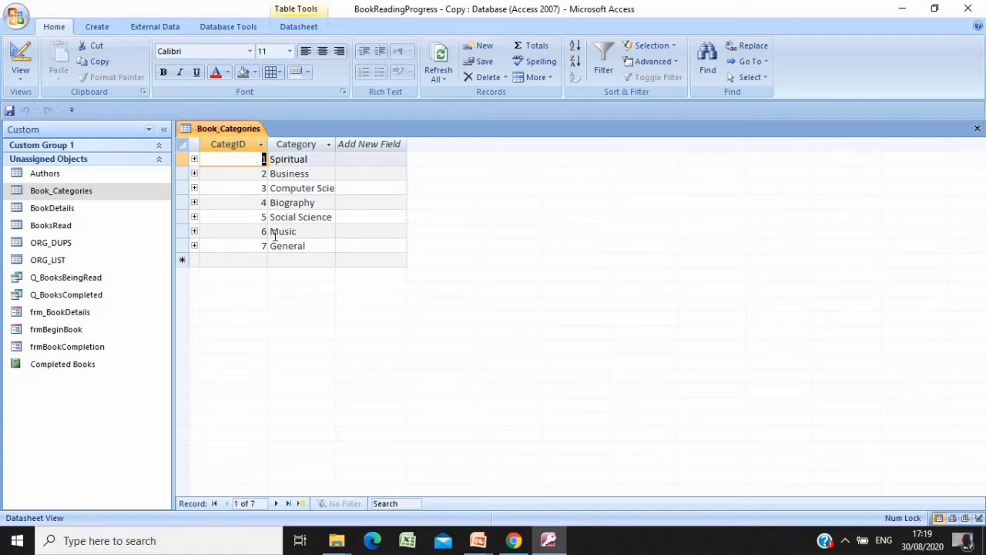
pyautogui.moveTo(321, 204); pyautogui.dragTo(169, 187)
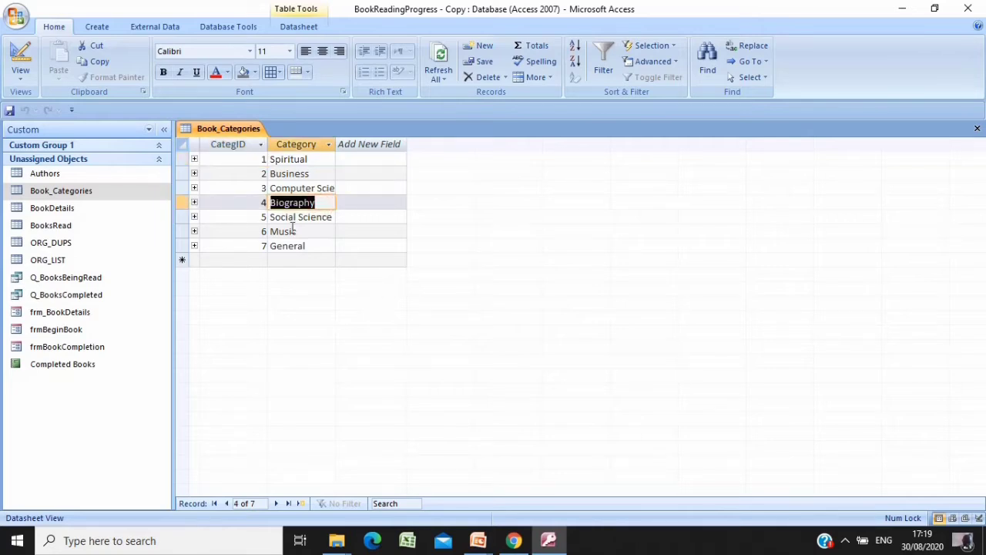
pyautogui.click(326, 217)
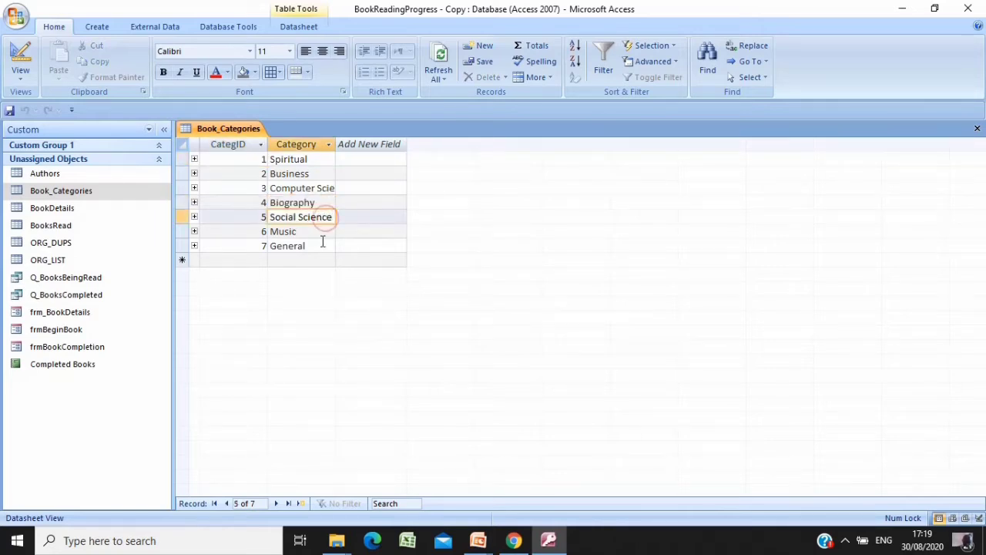
pyautogui.moveTo(302, 230); pyautogui.dragTo(270, 231)
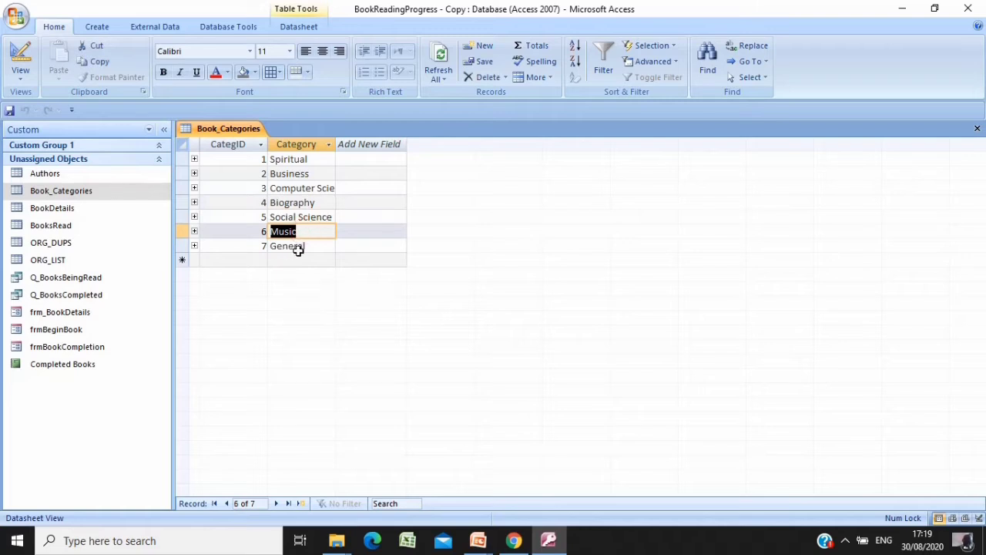
pyautogui.click(314, 245)
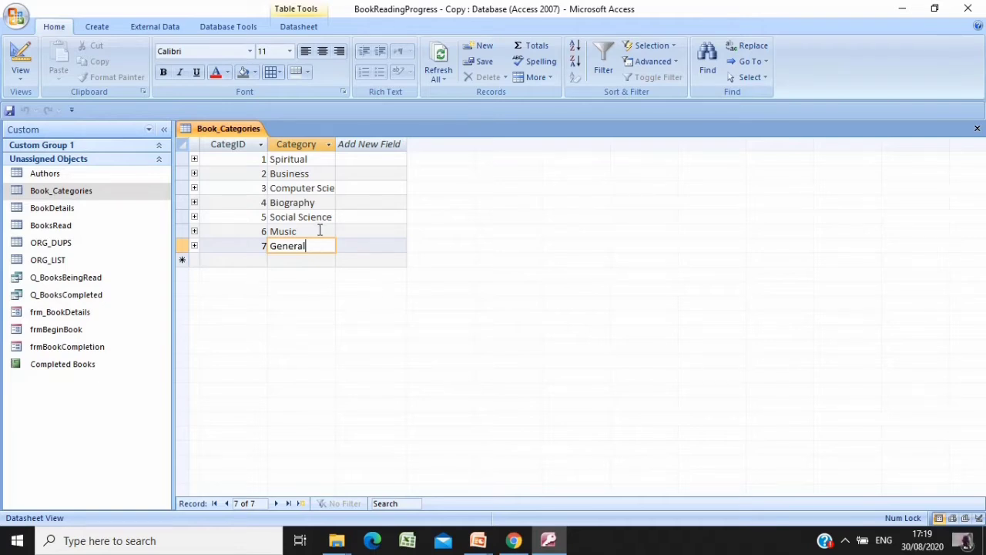
pyautogui.rightClick(243, 131)
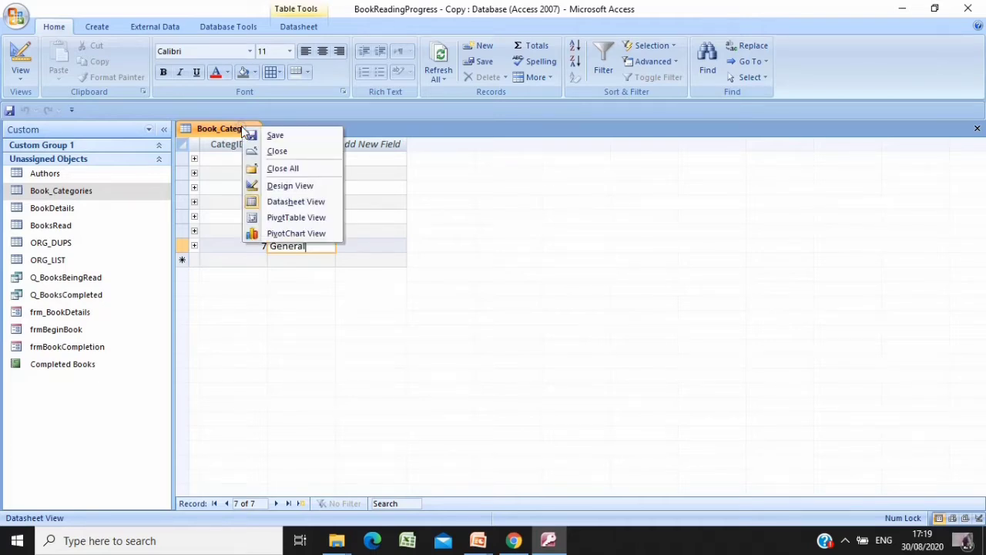
pyautogui.click(277, 151)
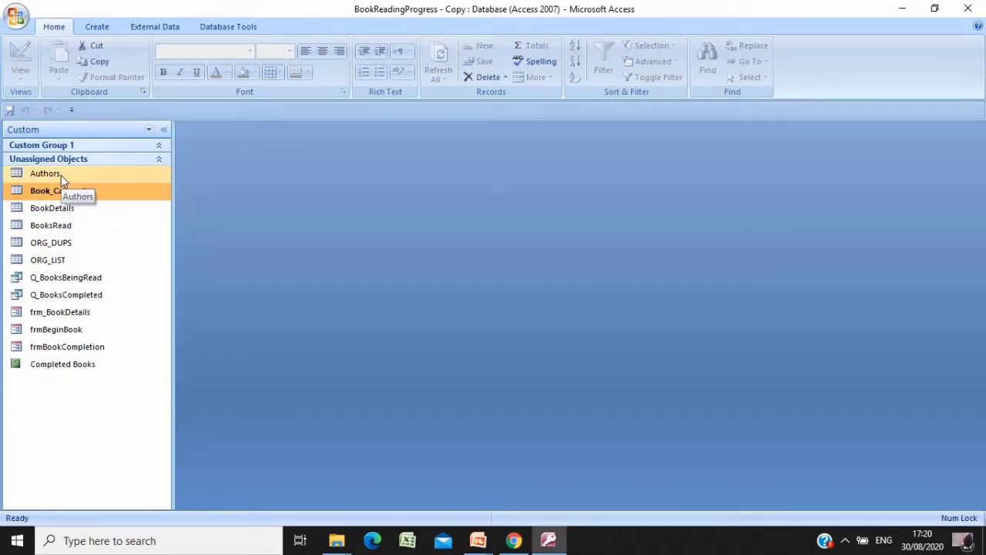
# View the Q_BooksCompleted query with its Title column widened to fit the full title, and close it without saving the layout
pyautogui.click(18, 259)
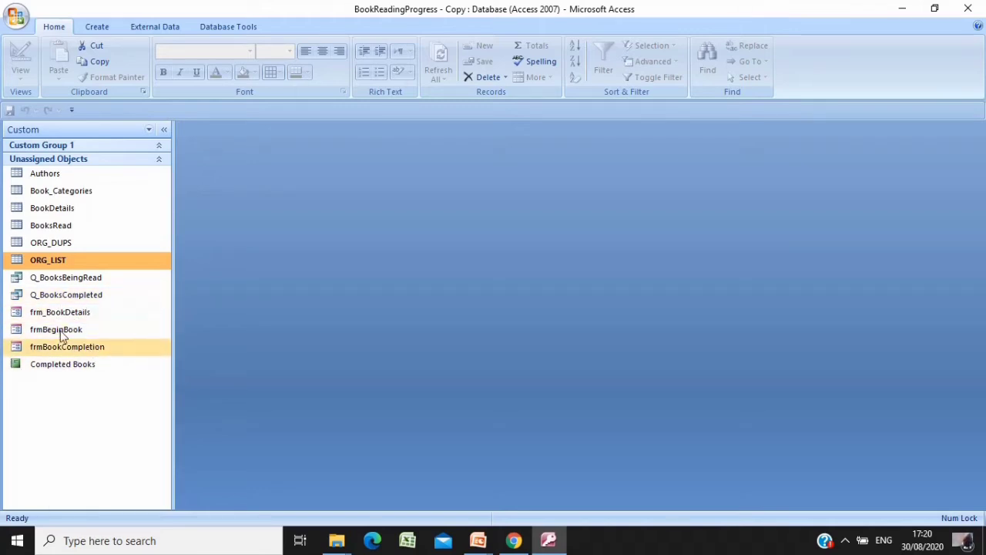
pyautogui.doubleClick(74, 292)
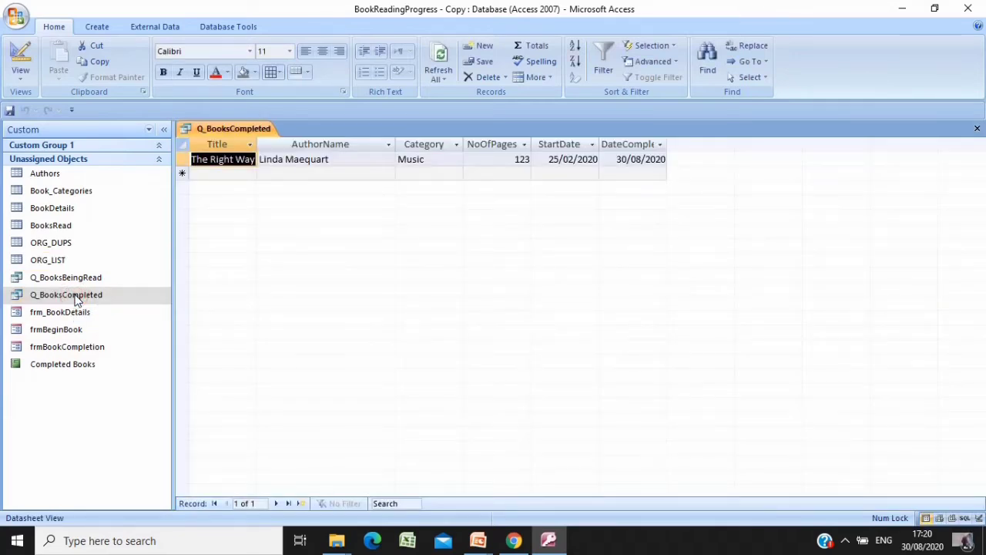
pyautogui.click(339, 159)
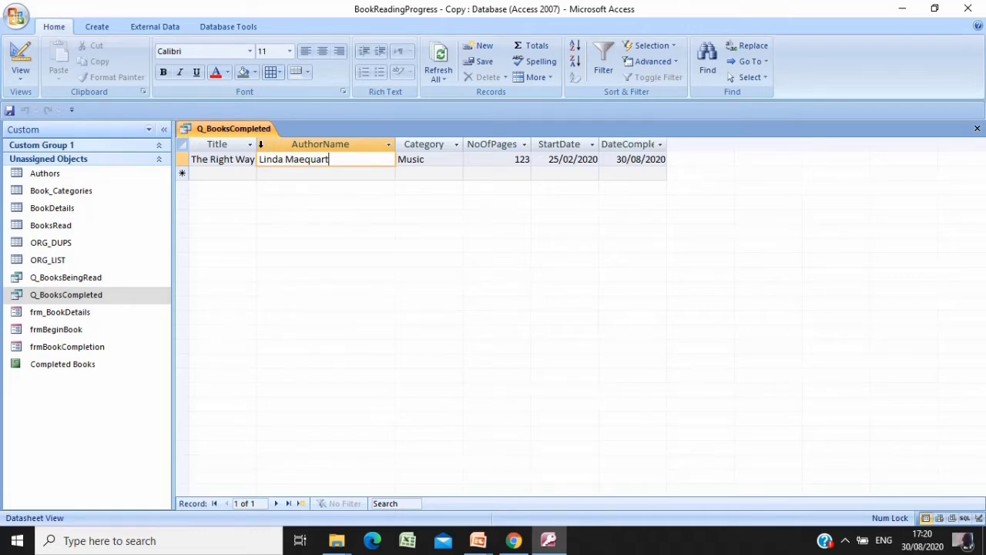
pyautogui.moveTo(261, 144); pyautogui.dragTo(191, 159)
pyautogui.click(295, 159)
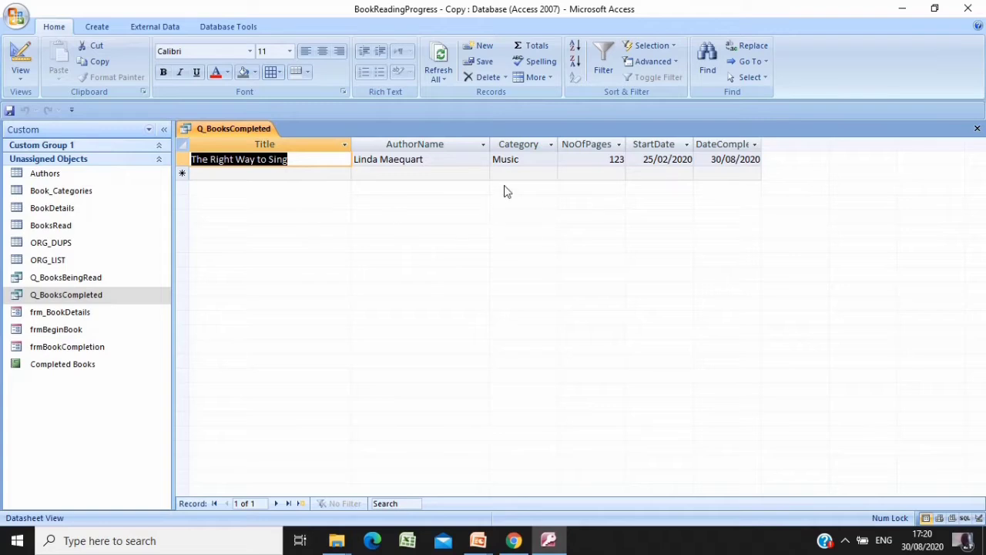
pyautogui.click(530, 161)
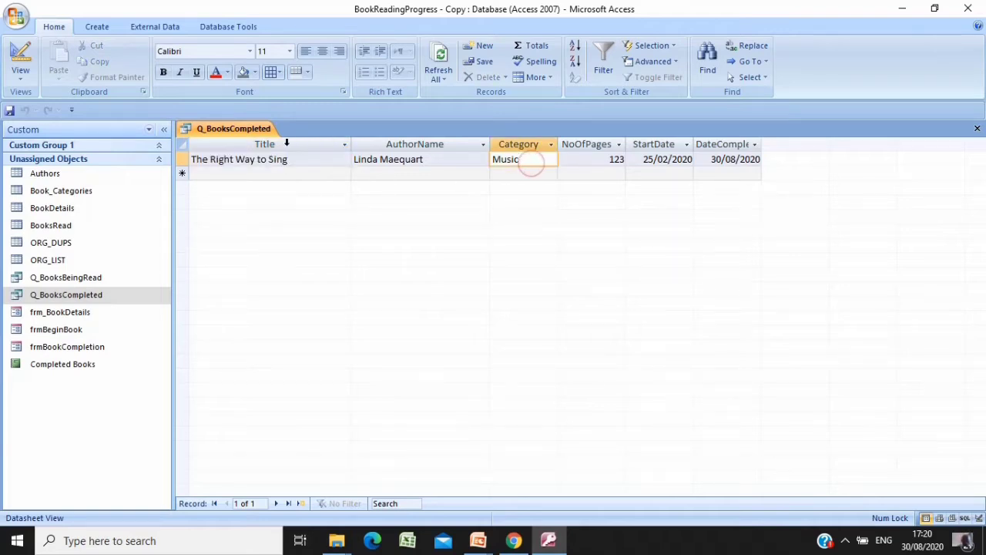
pyautogui.rightClick(223, 132)
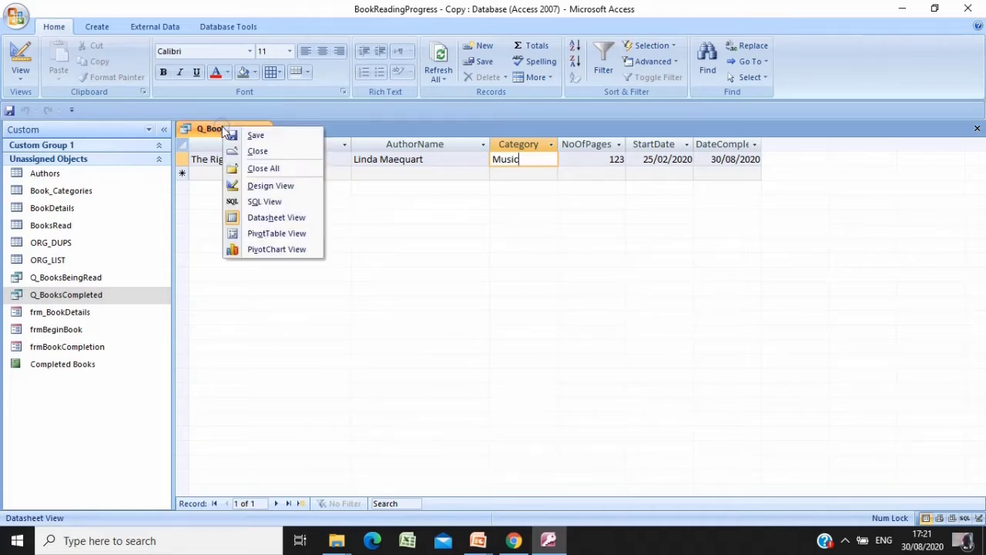
pyautogui.click(265, 154)
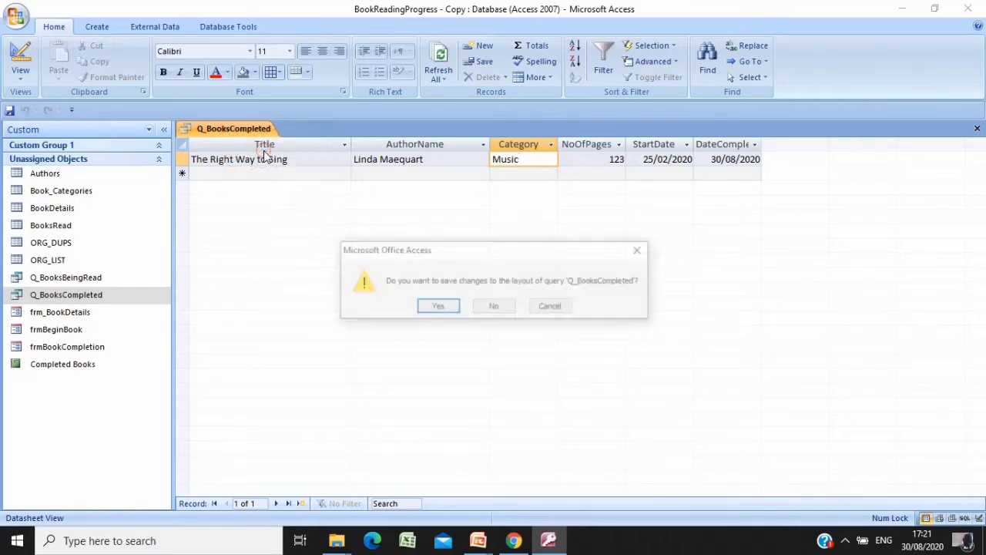
pyautogui.click(495, 306)
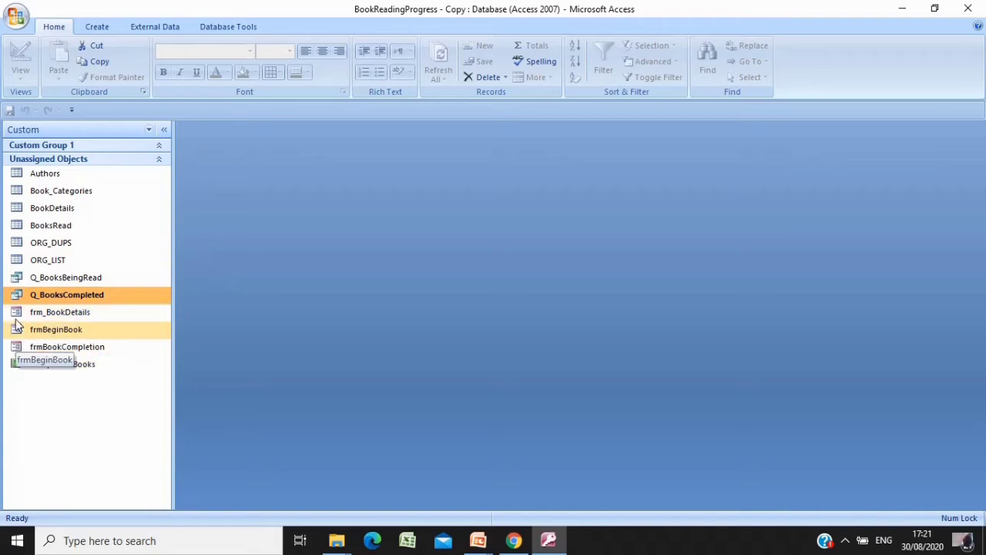
pyautogui.click(61, 315)
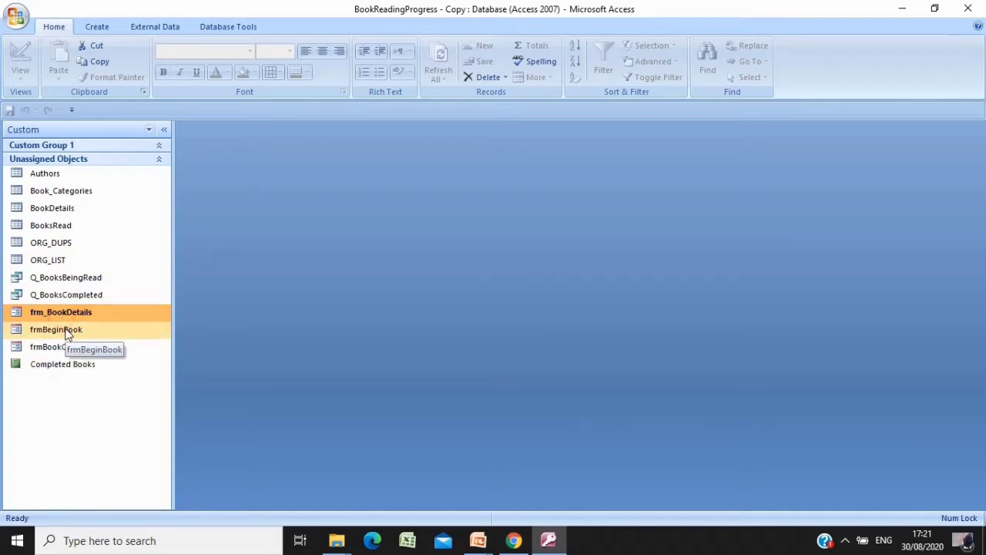
pyautogui.click(65, 331)
pyautogui.click(88, 348)
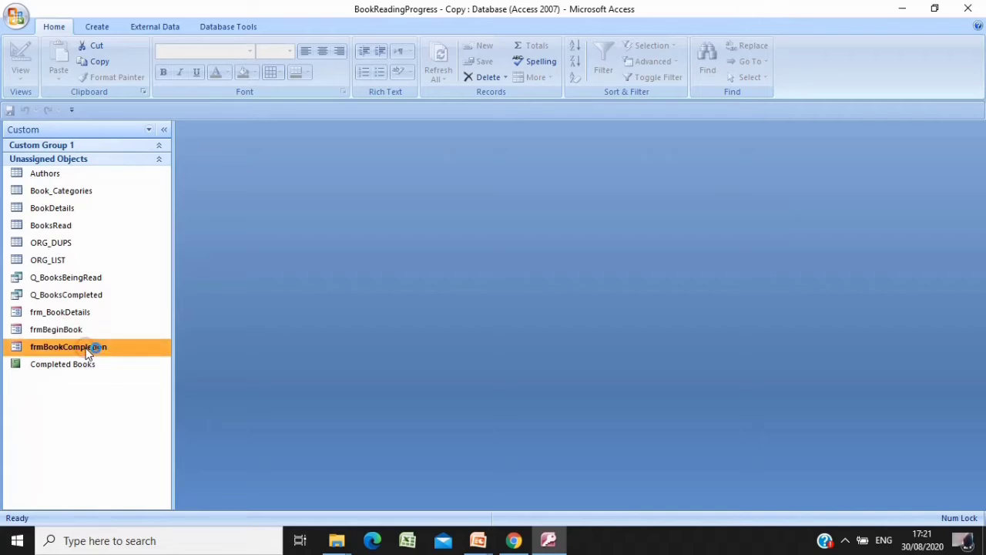
pyautogui.click(88, 313)
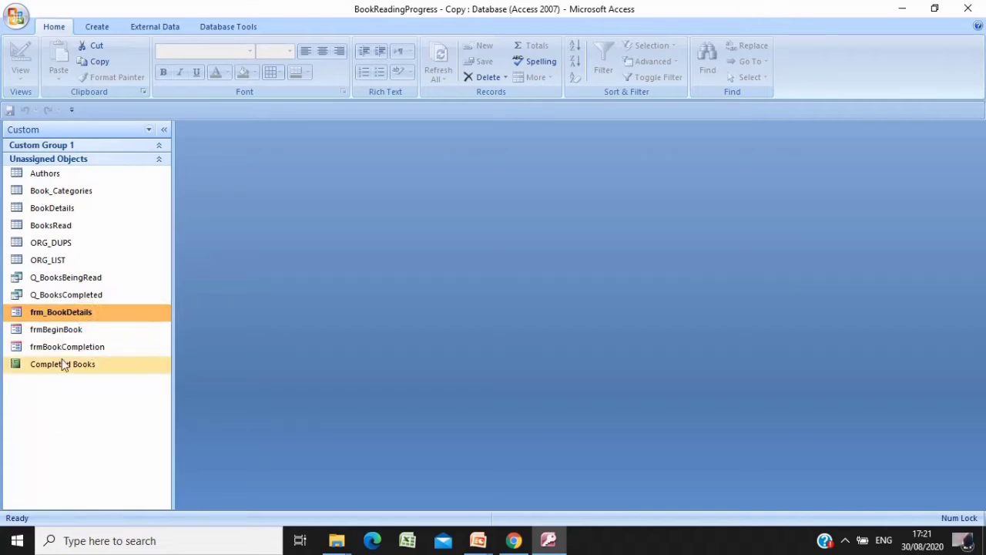
pyautogui.click(82, 332)
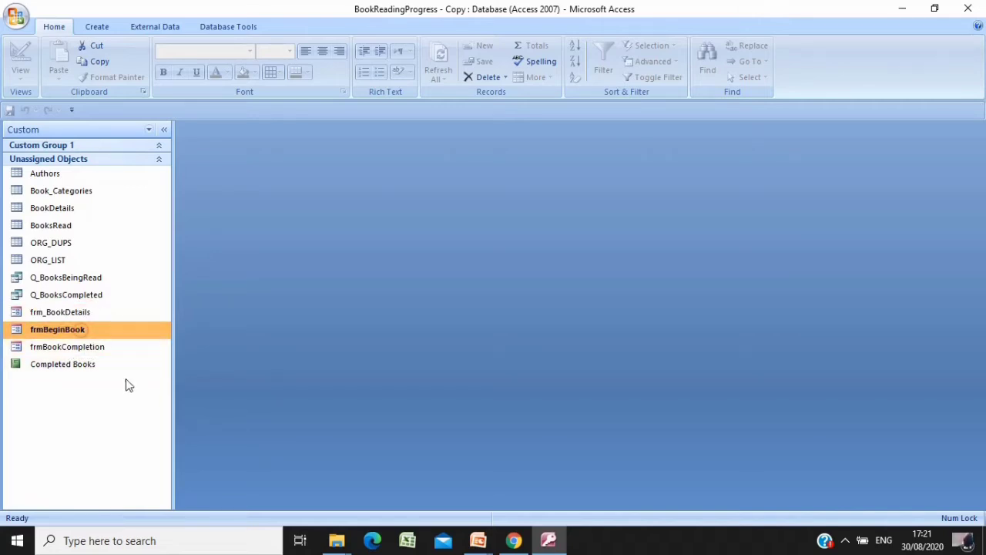
pyautogui.click(94, 316)
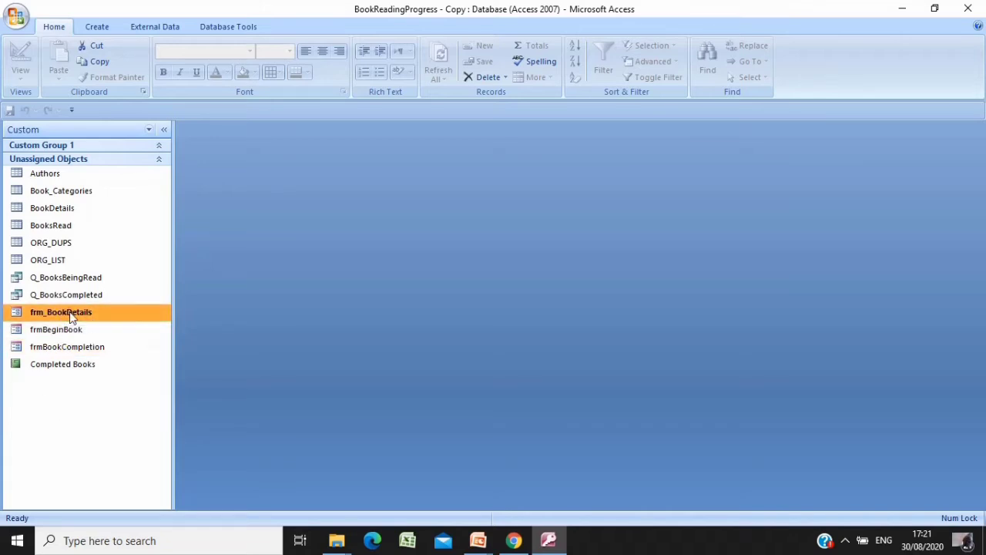
# Open the frm_BookDetails form, enter the title "Advamced MS Access" and choose the author with ID 3
pyautogui.doubleClick(70, 314)
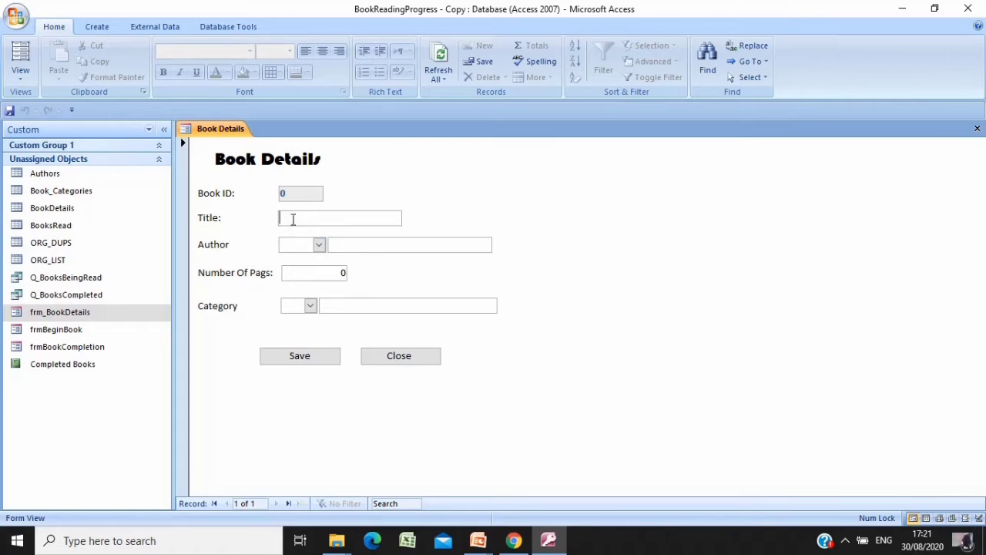
pyautogui.click(293, 218)
pyautogui.write('Adramced MS')
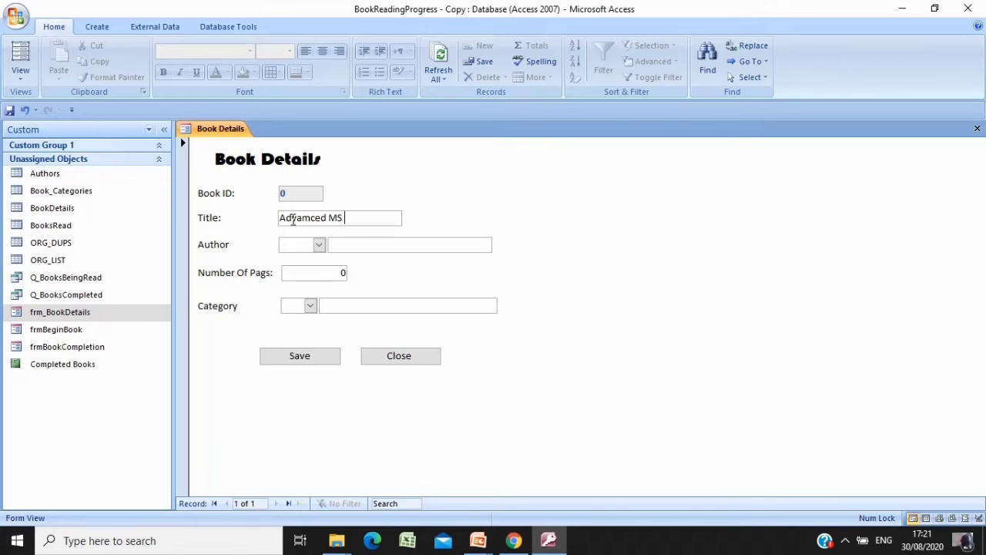
pyautogui.write('cce')
pyautogui.click(318, 244)
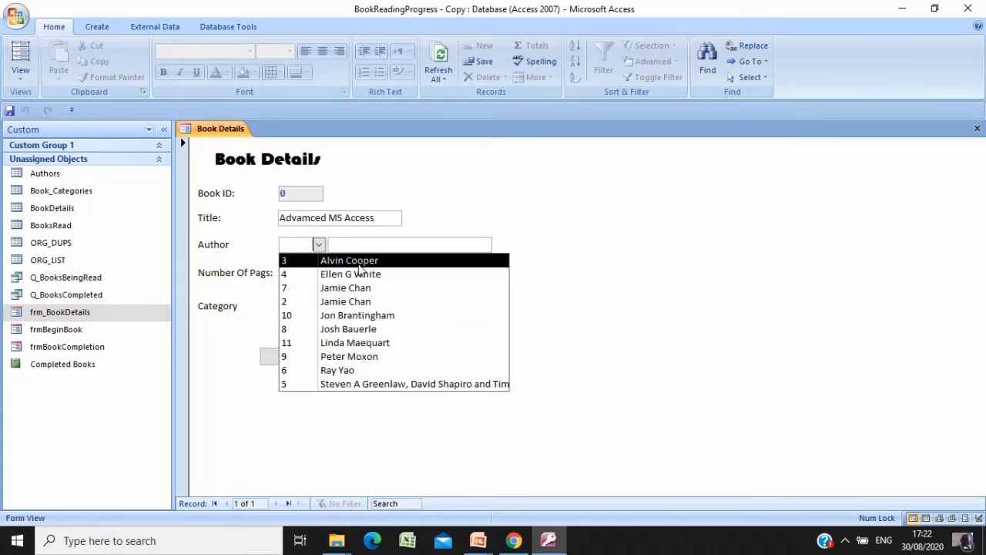
pyautogui.click(354, 261)
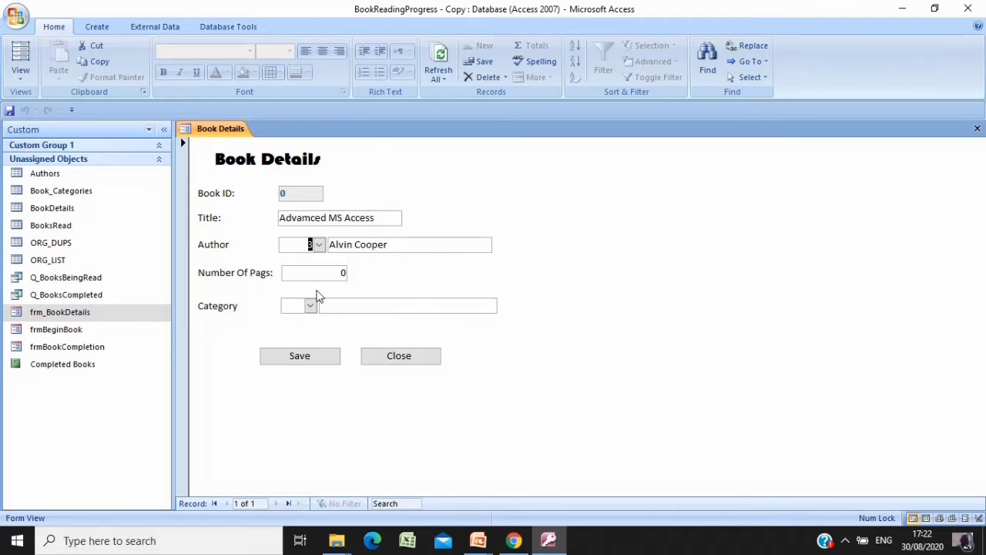
# Set the book's number of pages to 200 and its category to Social Science, and save the record
pyautogui.click(336, 273)
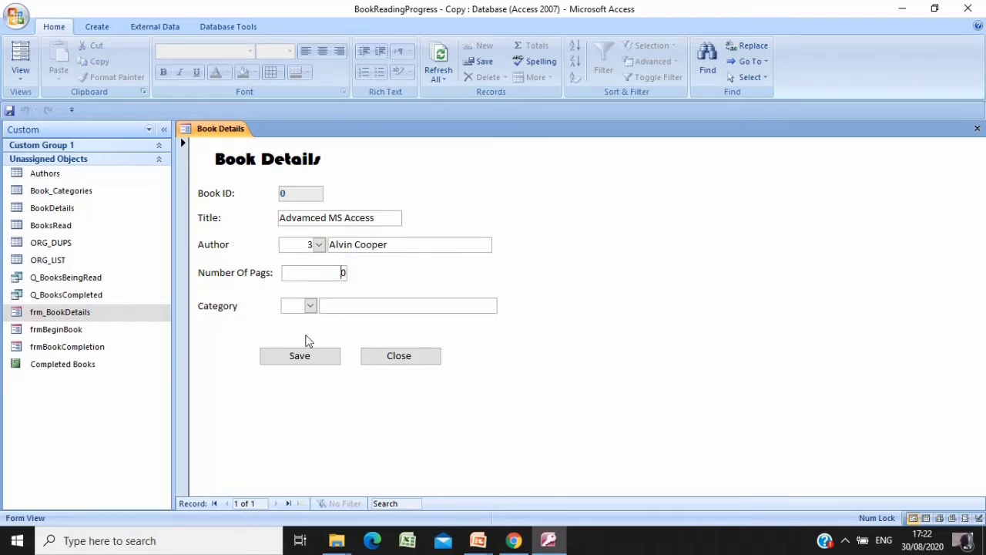
pyautogui.doubleClick(331, 274)
pyautogui.write('2')
pyautogui.click(311, 306)
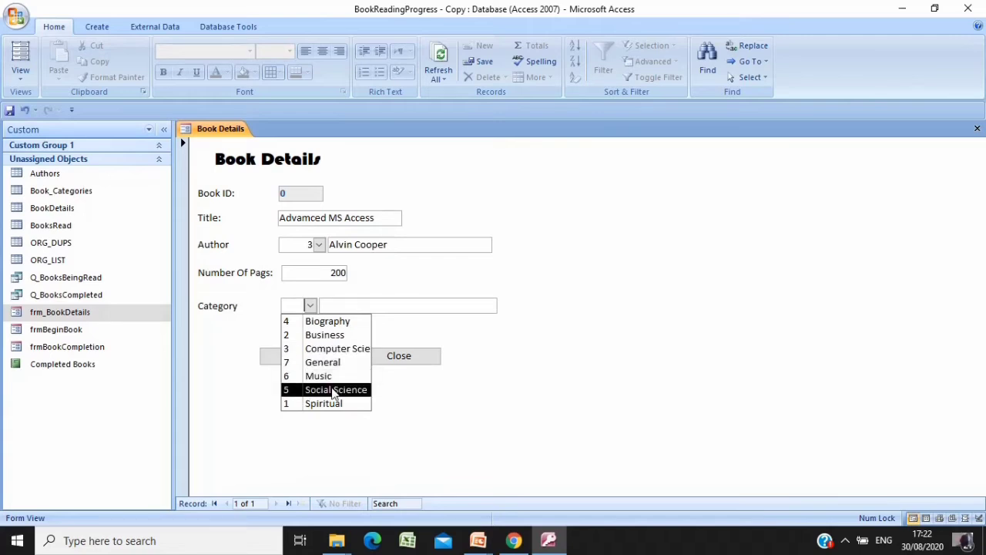
pyautogui.click(334, 389)
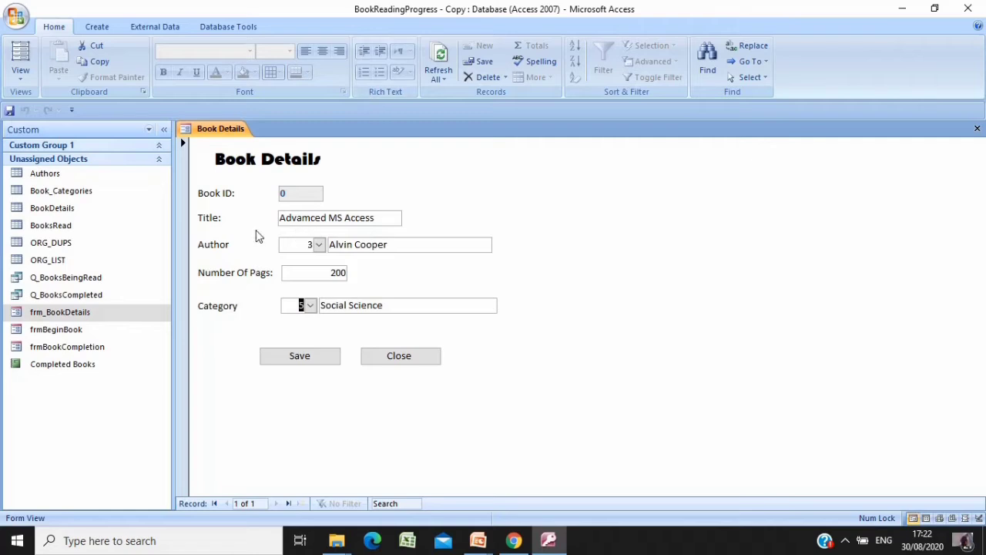
pyautogui.click(299, 359)
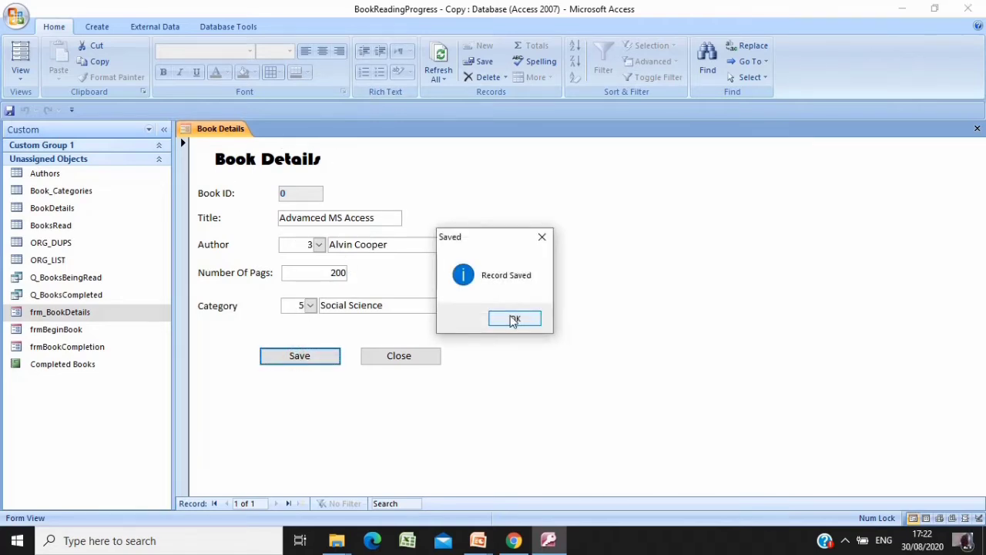
pyautogui.click(514, 319)
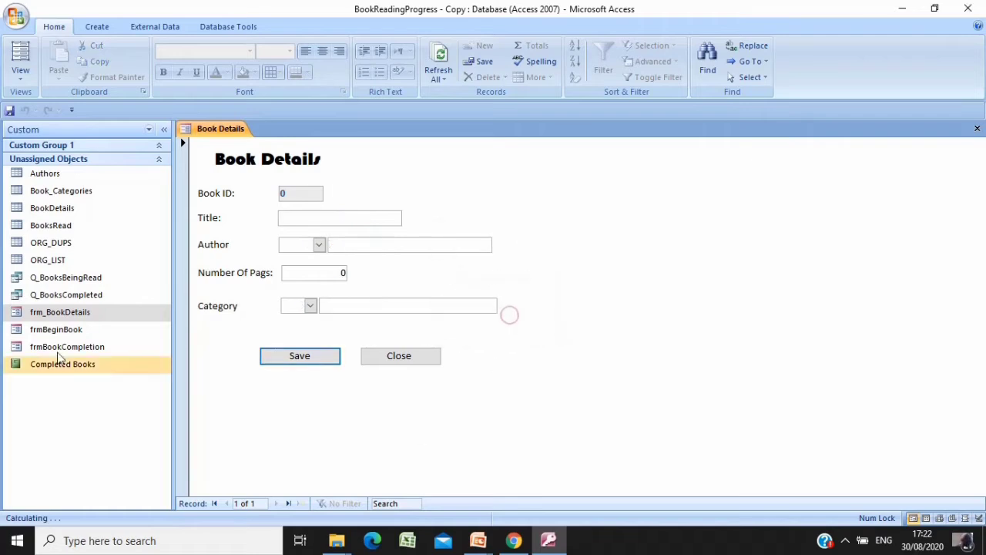
# Open the BookDetails table, widen its Title column and check the title, author ID and page count of the "Advamced MS Access" record
pyautogui.doubleClick(84, 214)
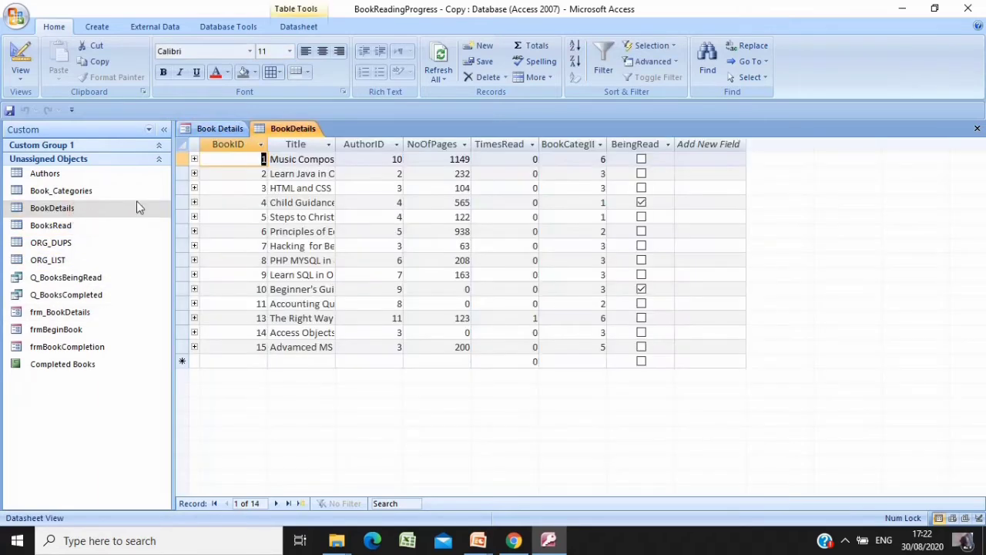
pyautogui.click(290, 347)
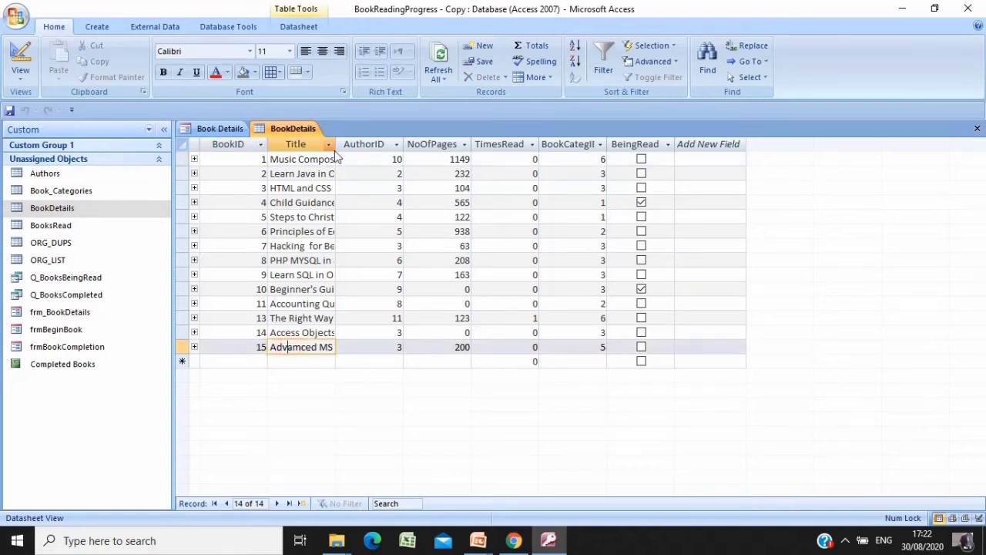
pyautogui.moveTo(336, 154); pyautogui.dragTo(418, 153)
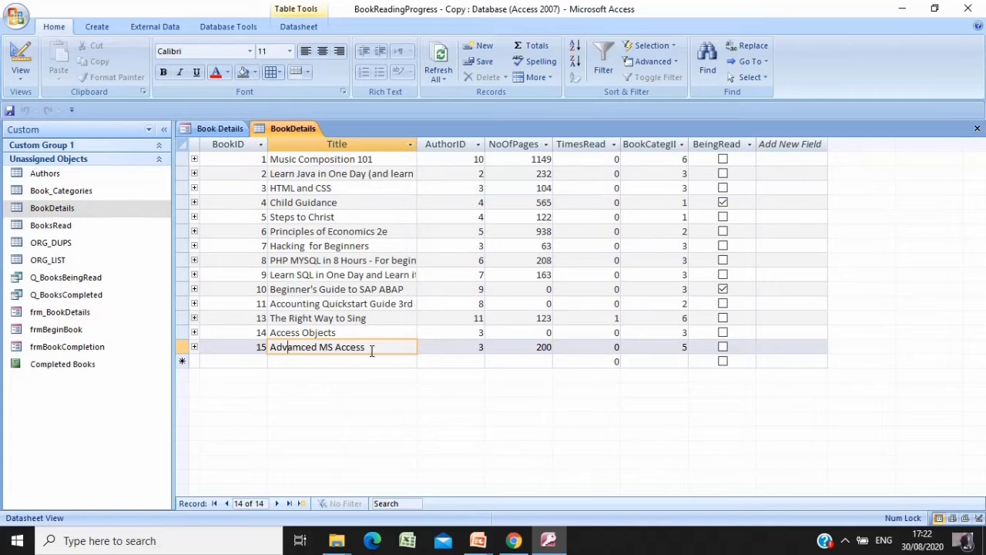
pyautogui.moveTo(378, 351); pyautogui.dragTo(175, 325)
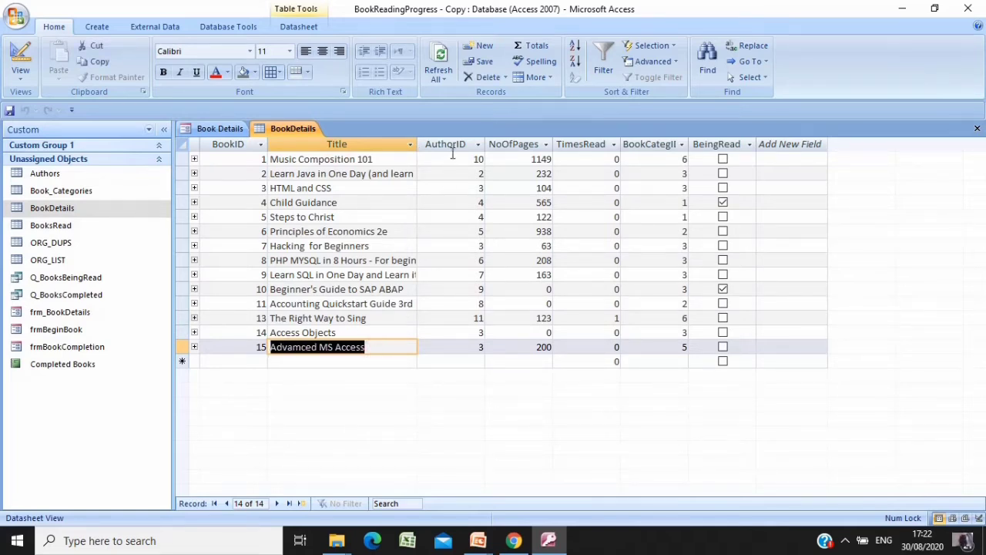
pyautogui.click(459, 346)
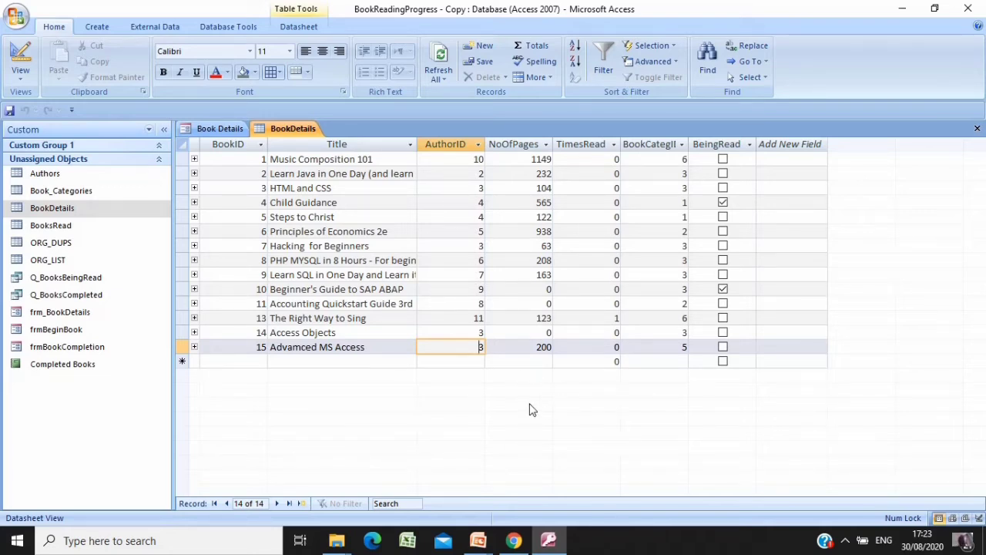
pyautogui.click(529, 346)
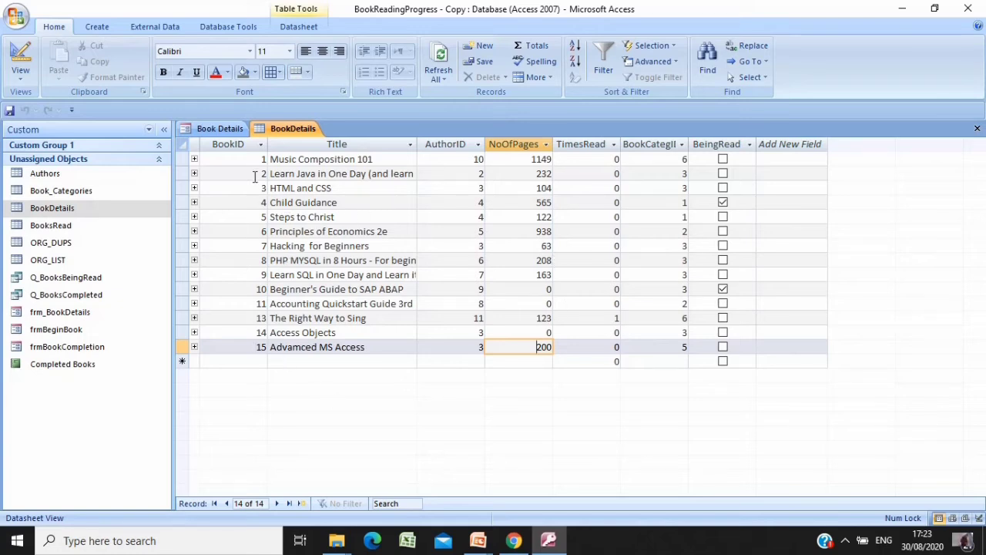
# Close the BookDetails table without saving its layout, and close the Book Details form
pyautogui.rightClick(292, 130)
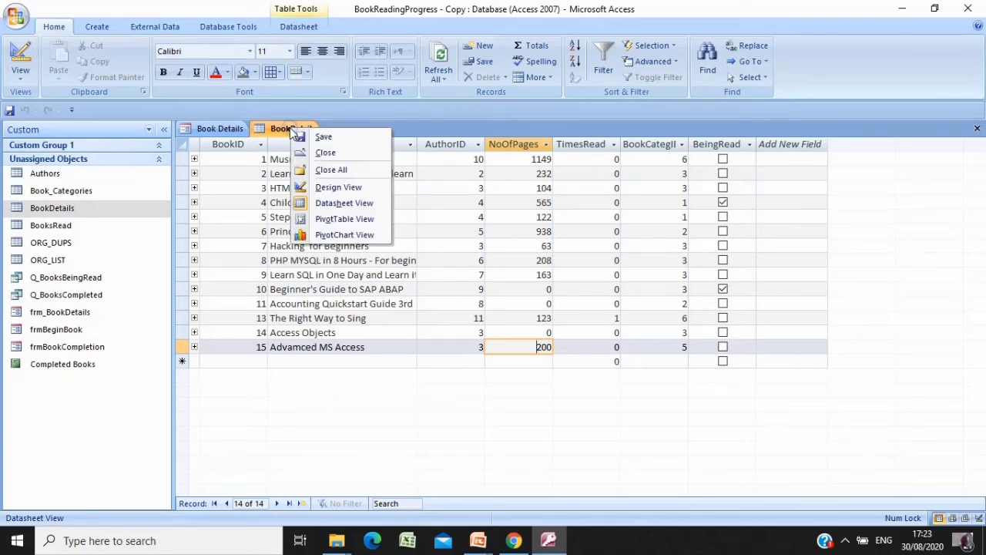
pyautogui.click(326, 153)
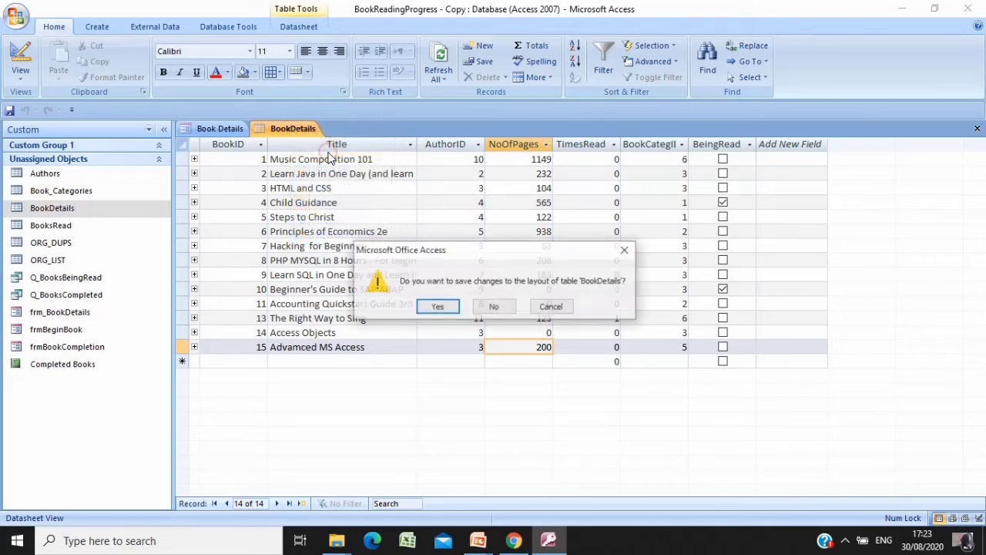
pyautogui.click(493, 307)
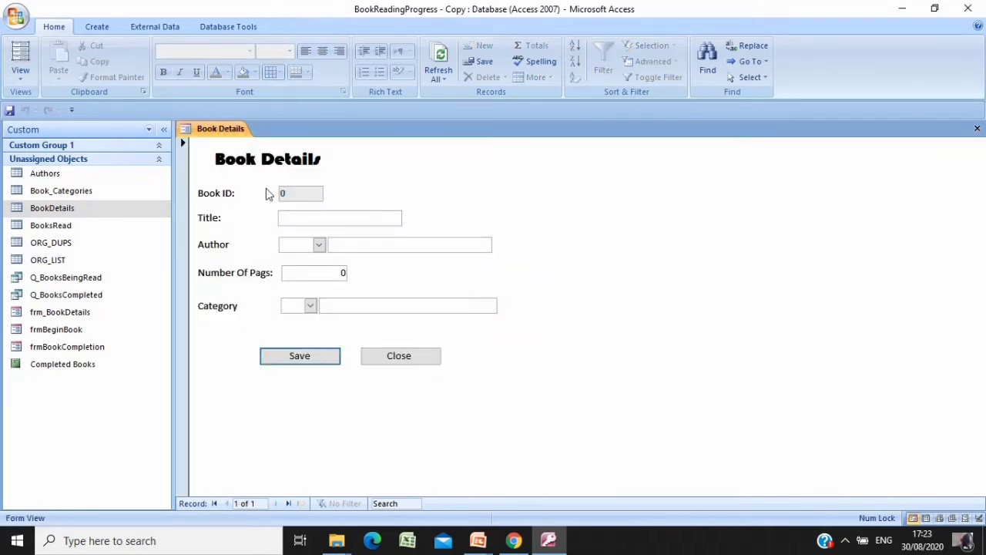
pyautogui.click(400, 356)
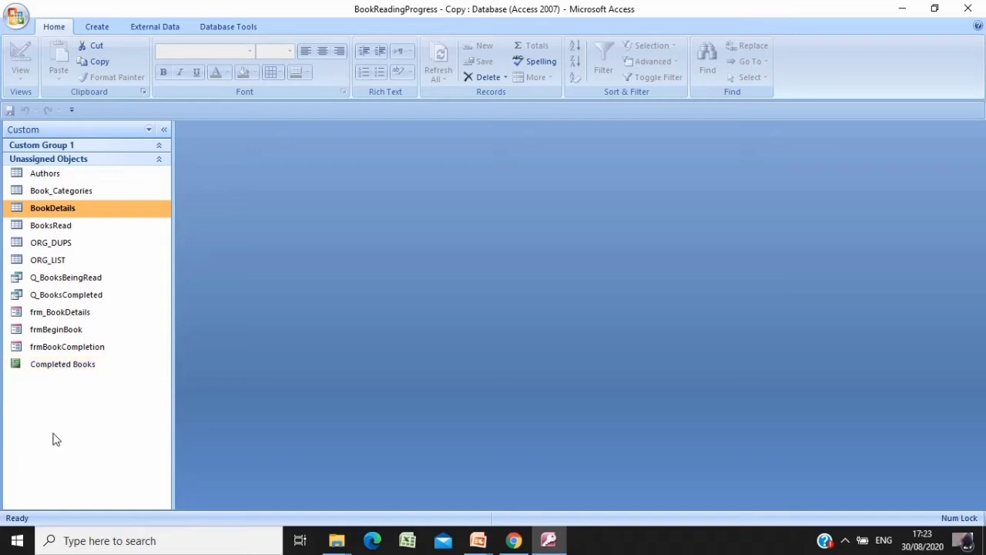
# Open the Completed Books report, check its title, author, start date and completion date columns, and close it
pyautogui.click(52, 367)
pyautogui.doubleClick(53, 367)
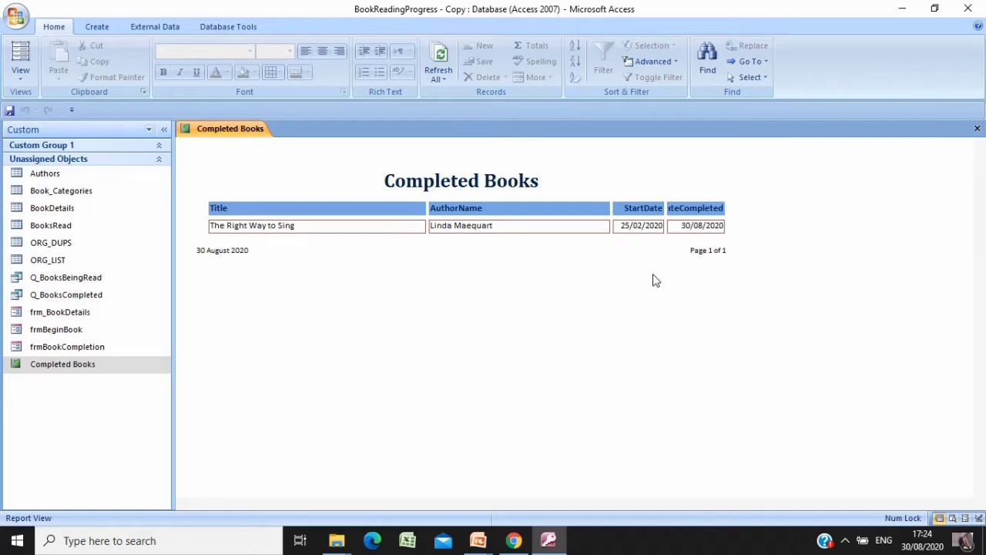
pyautogui.click(681, 228)
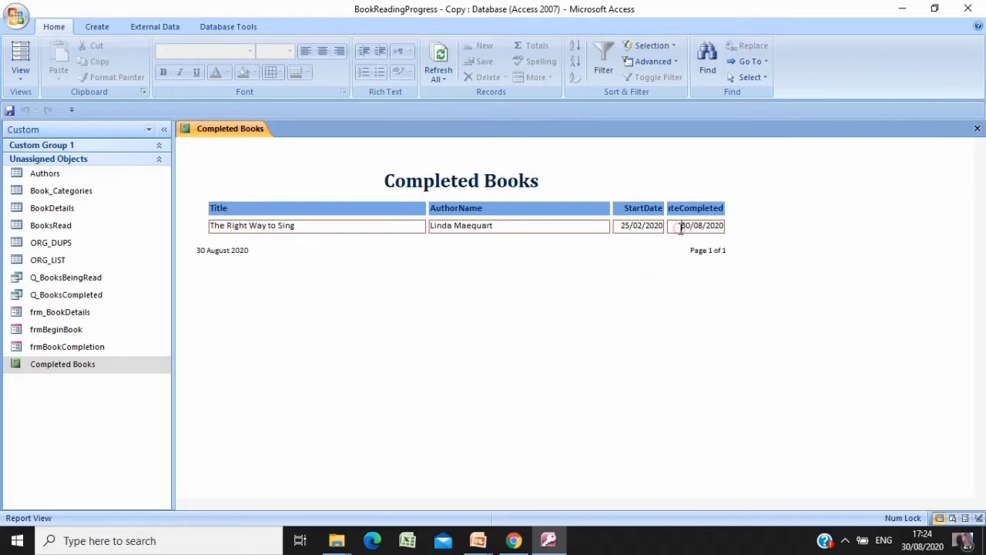
pyautogui.click(625, 277)
pyautogui.rightClick(249, 132)
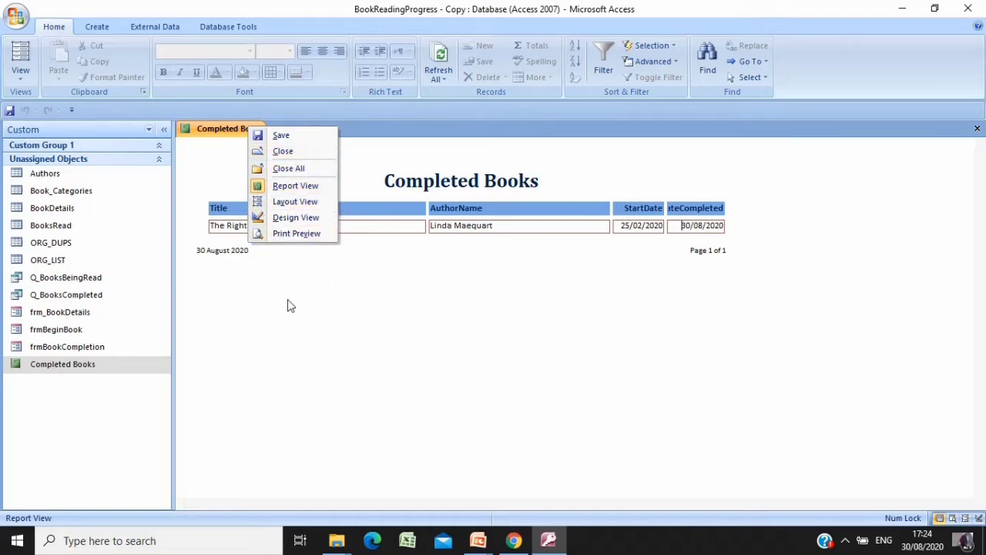
pyautogui.click(310, 155)
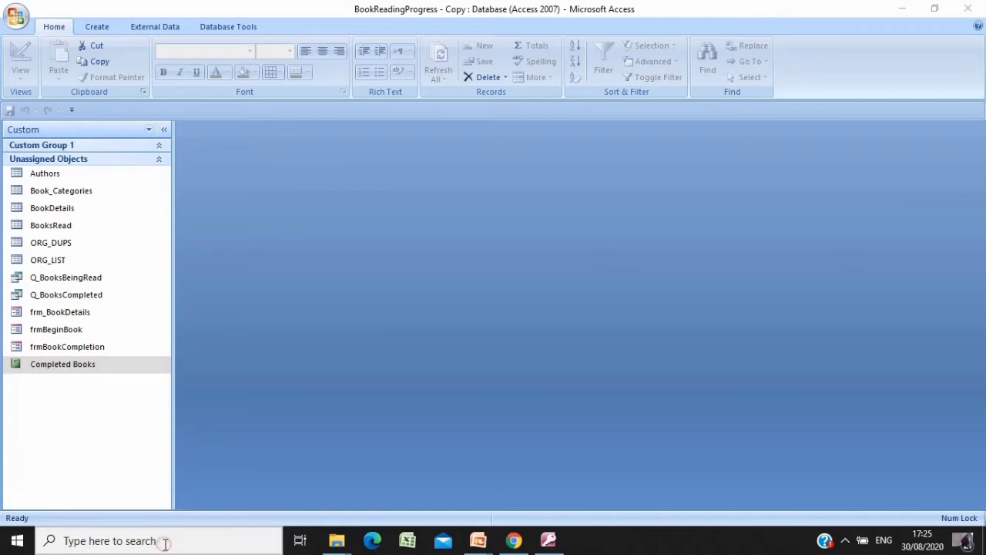
# Bring up the Getting Started page of Access and choose to make a new blank database
pyautogui.click(164, 541)
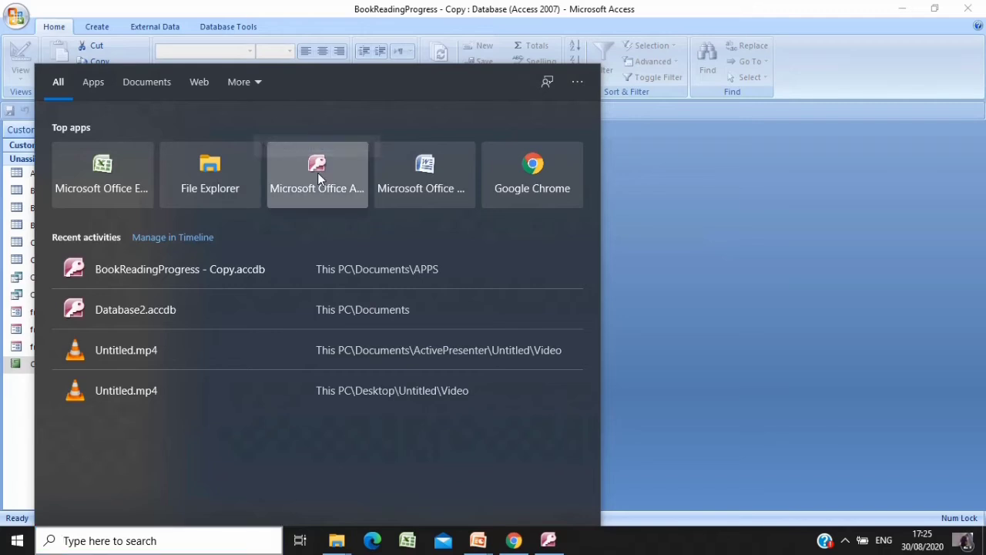
pyautogui.click(718, 247)
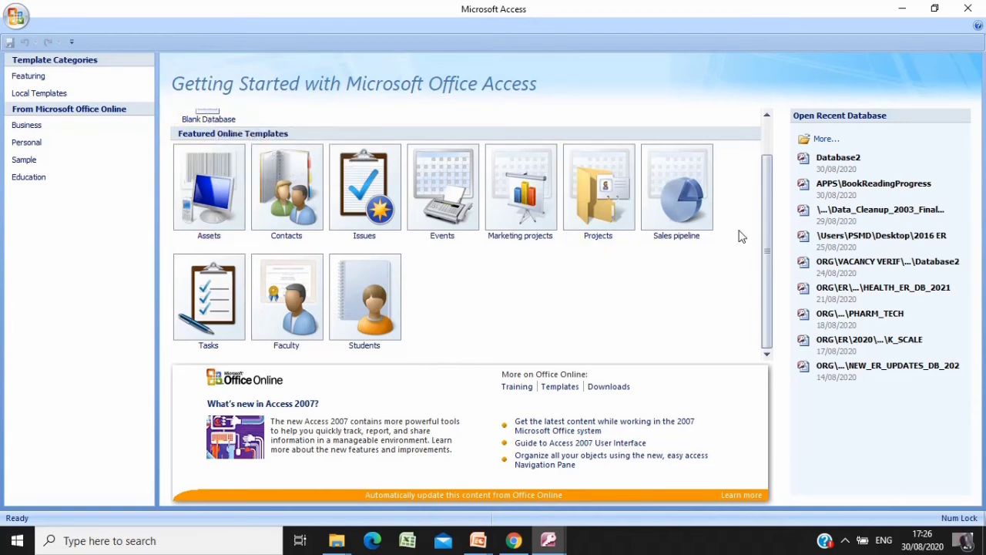
pyautogui.moveTo(769, 265); pyautogui.dragTo(768, 199)
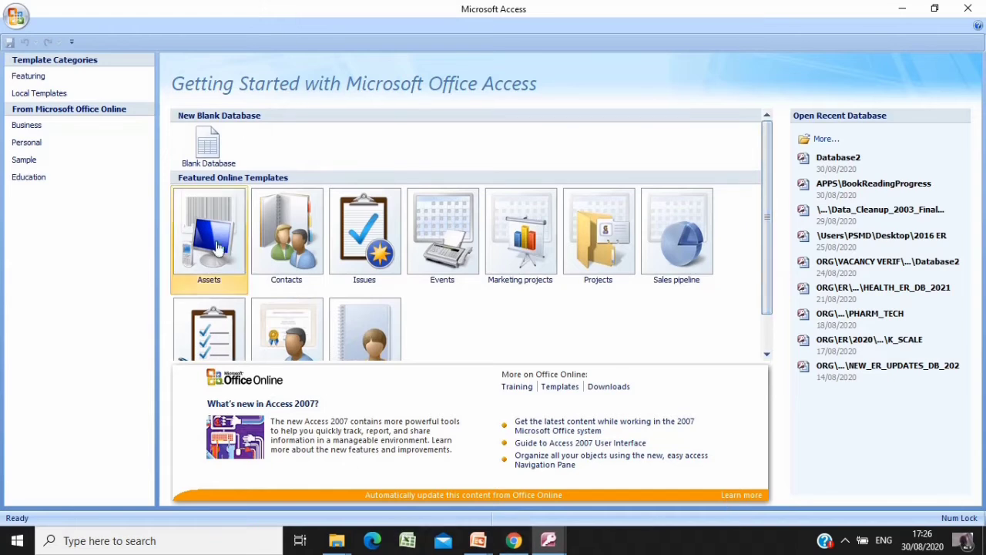
pyautogui.click(216, 147)
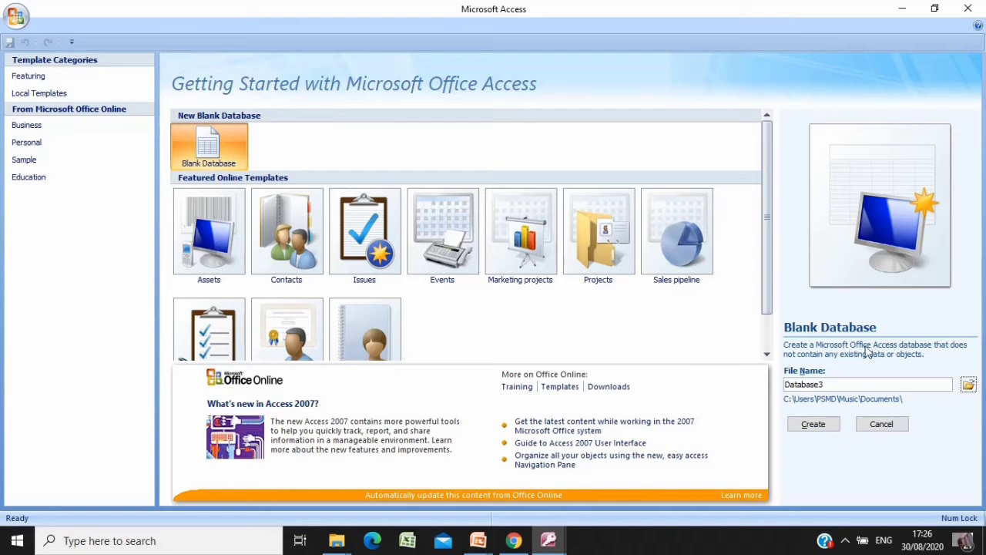
# Set the new database's location to the Documents folder and its file name to FirstDB
pyautogui.click(967, 385)
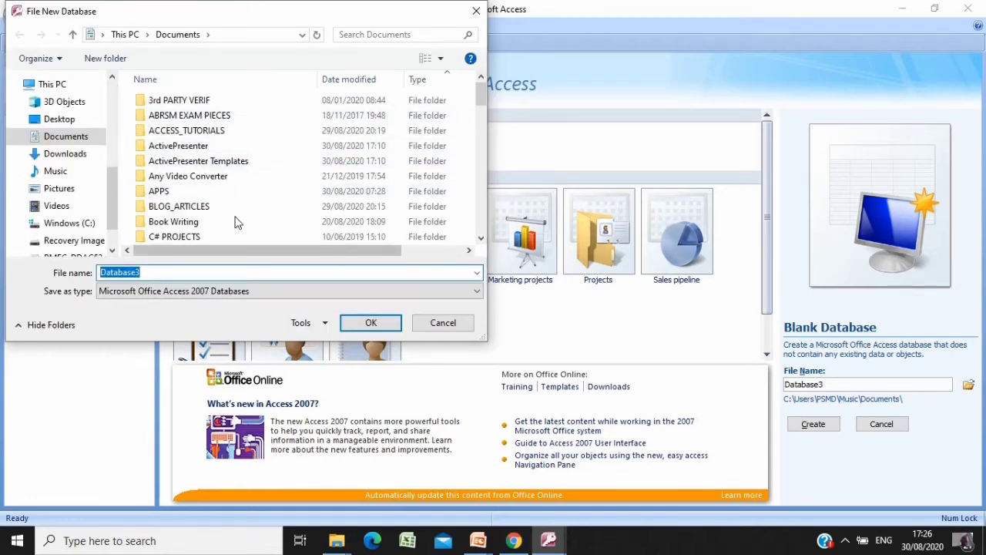
pyautogui.moveTo(110, 181); pyautogui.dragTo(118, 211)
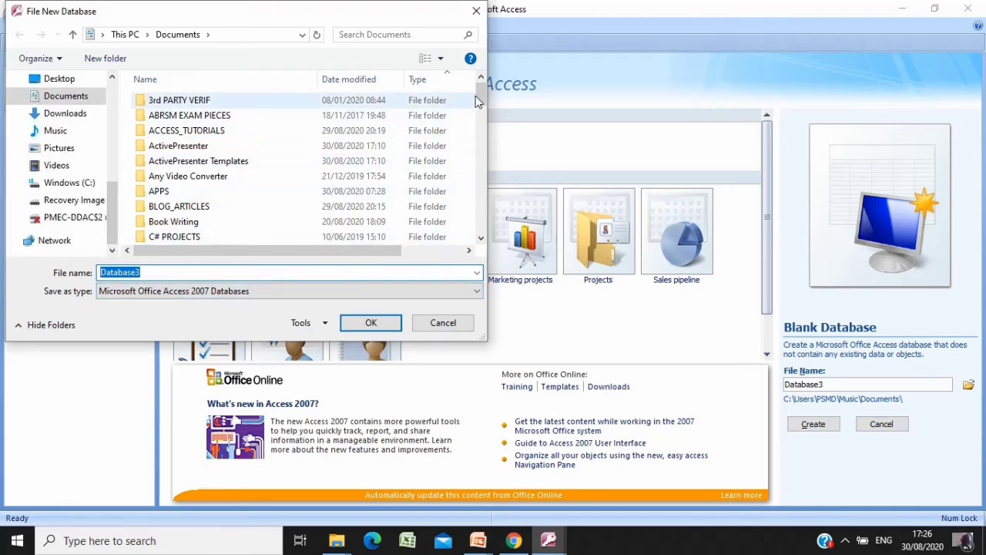
pyautogui.moveTo(479, 95); pyautogui.dragTo(493, 224)
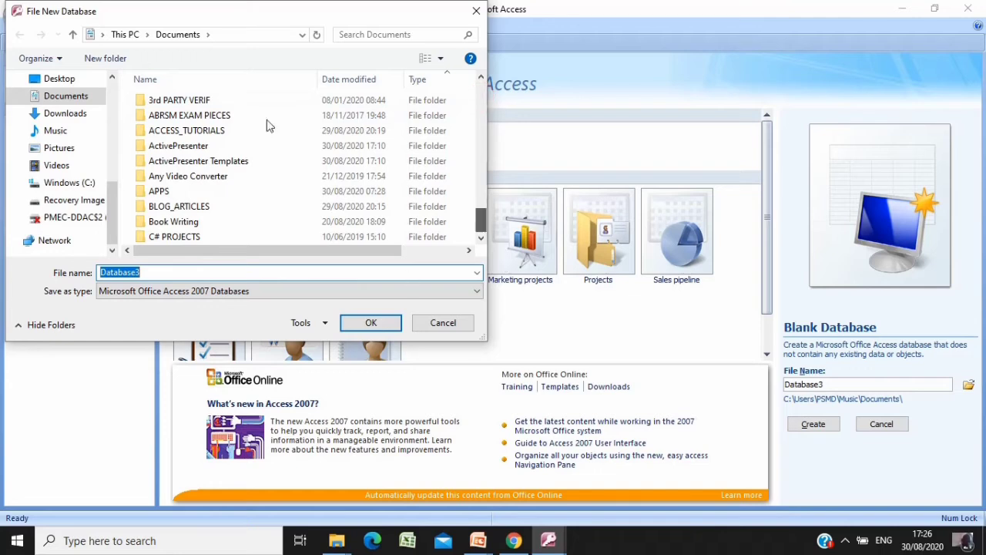
pyautogui.click(158, 272)
pyautogui.doubleClick(158, 273)
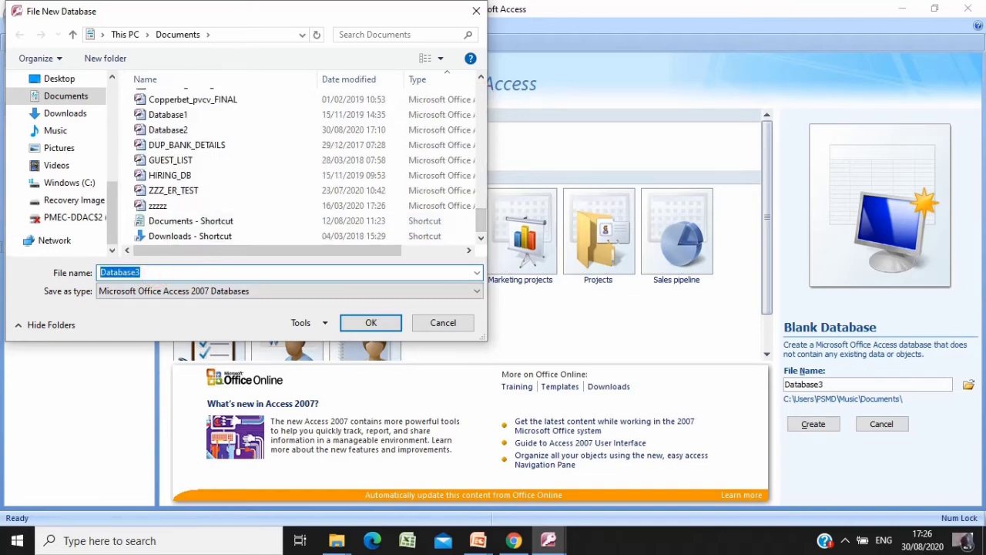
pyautogui.doubleClick(165, 273)
pyautogui.write('FirstDB')
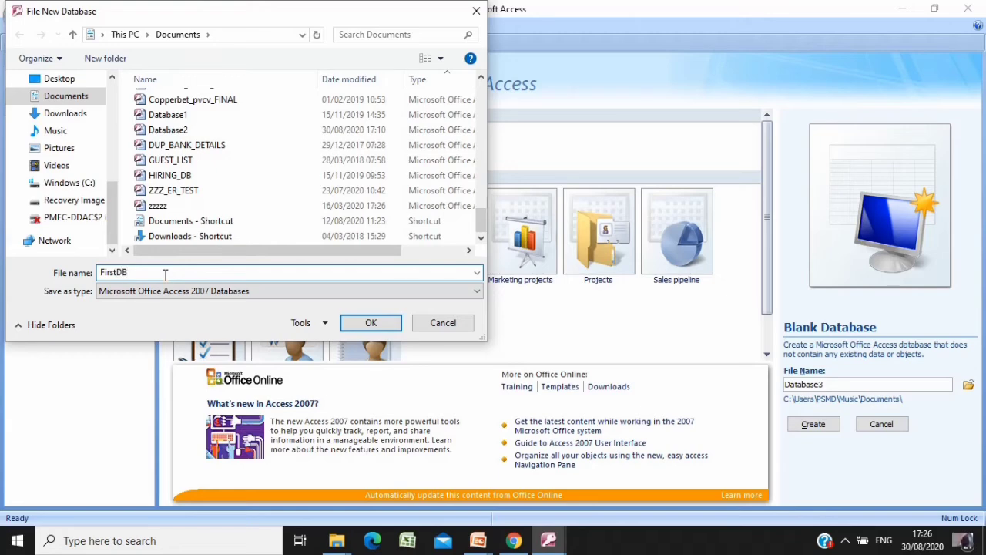
pyautogui.click(373, 324)
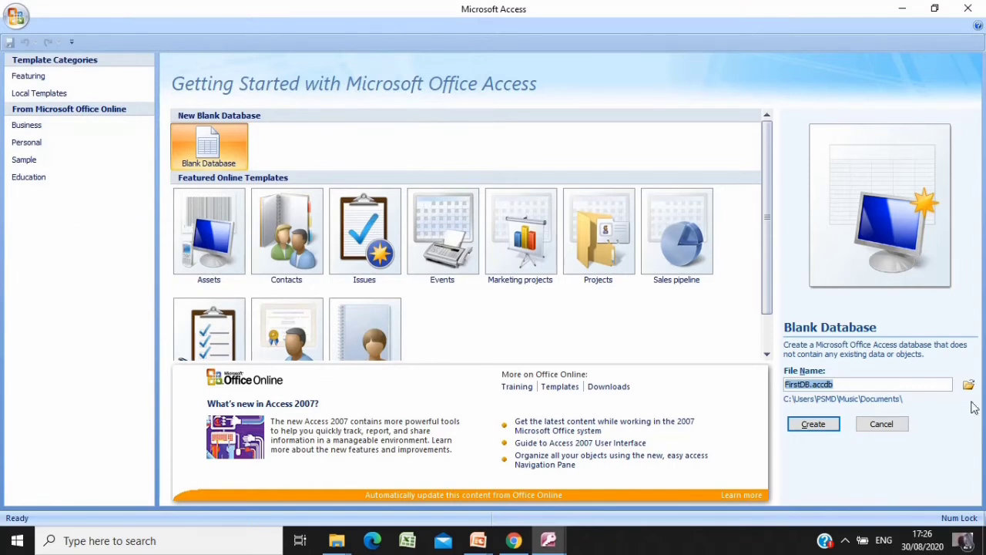
# Create the blank database and close its default table, Table1
pyautogui.click(843, 387)
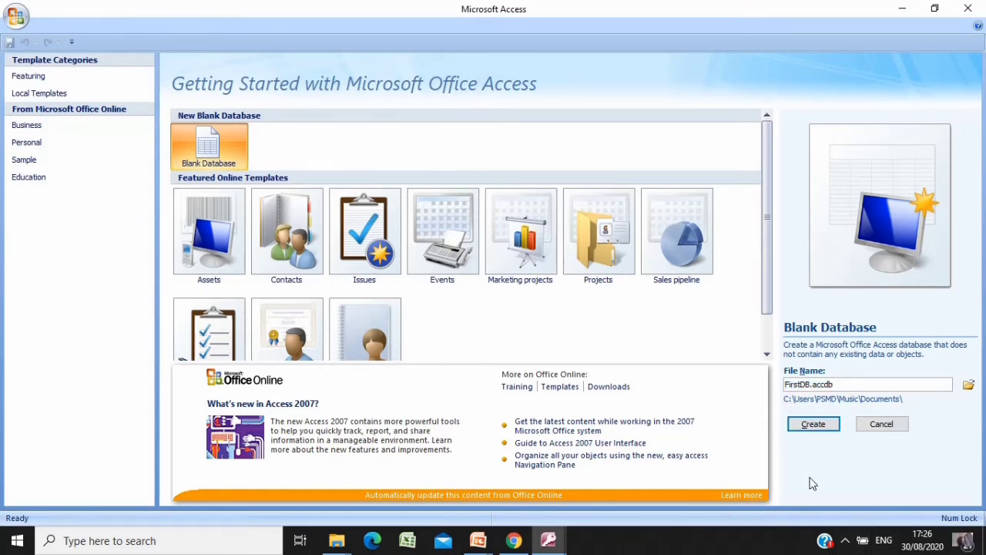
pyautogui.click(812, 426)
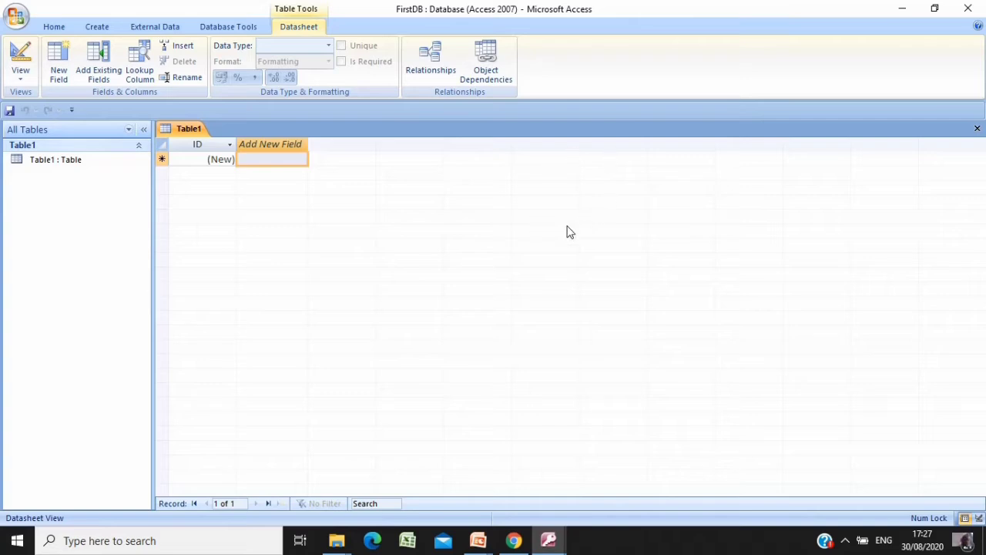
pyautogui.rightClick(189, 133)
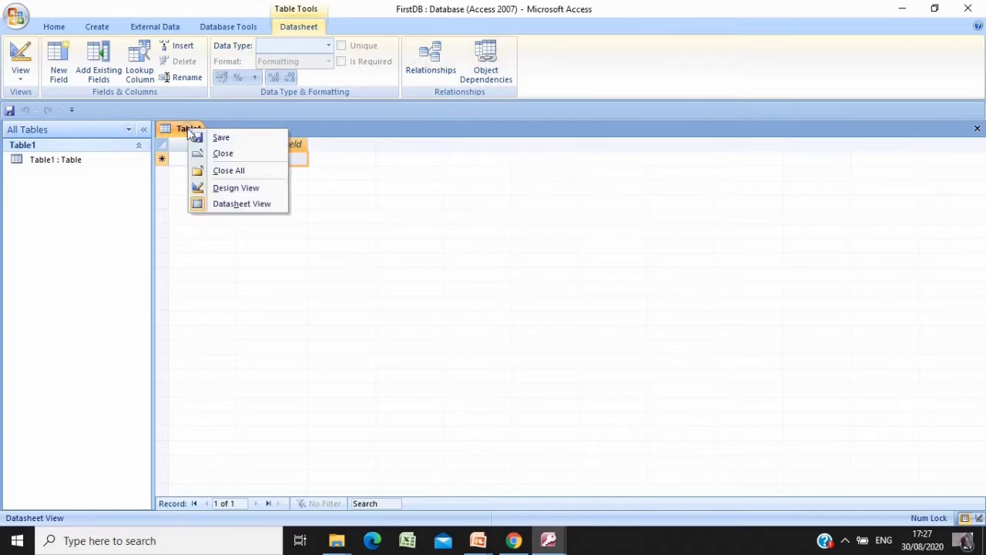
pyautogui.click(232, 155)
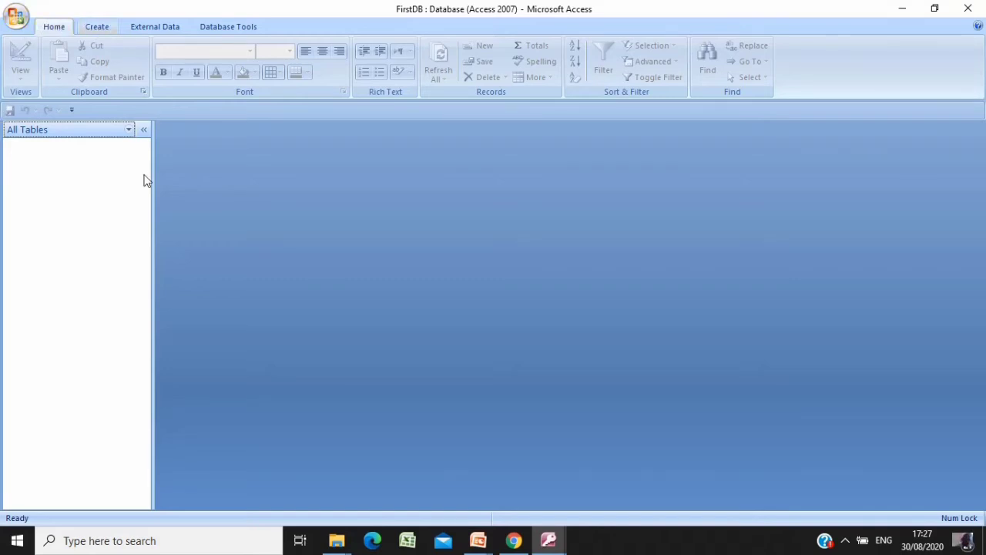
# Review the commands for creating tables, forms, reports and queries, including the Macro, Module and Class Module options
pyautogui.click(98, 29)
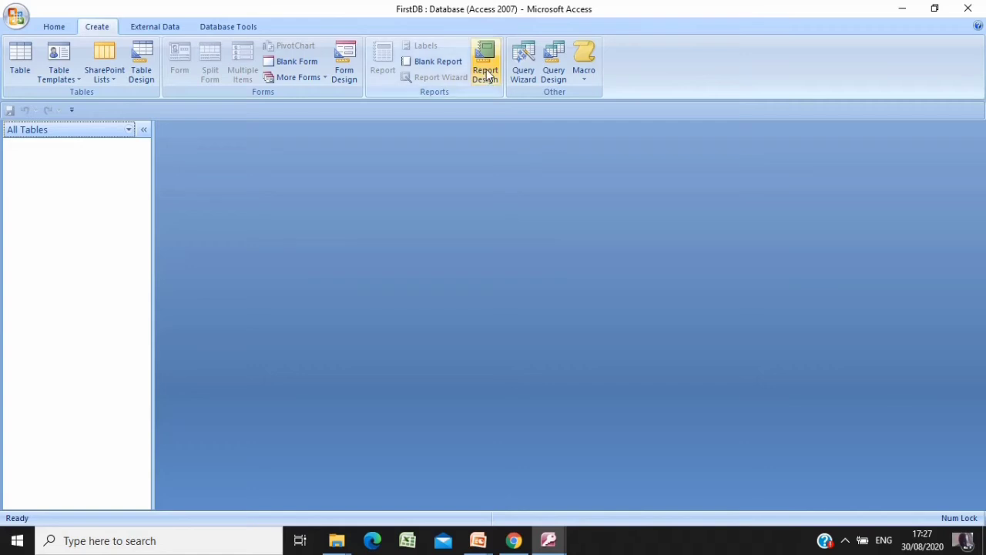
pyautogui.click(585, 77)
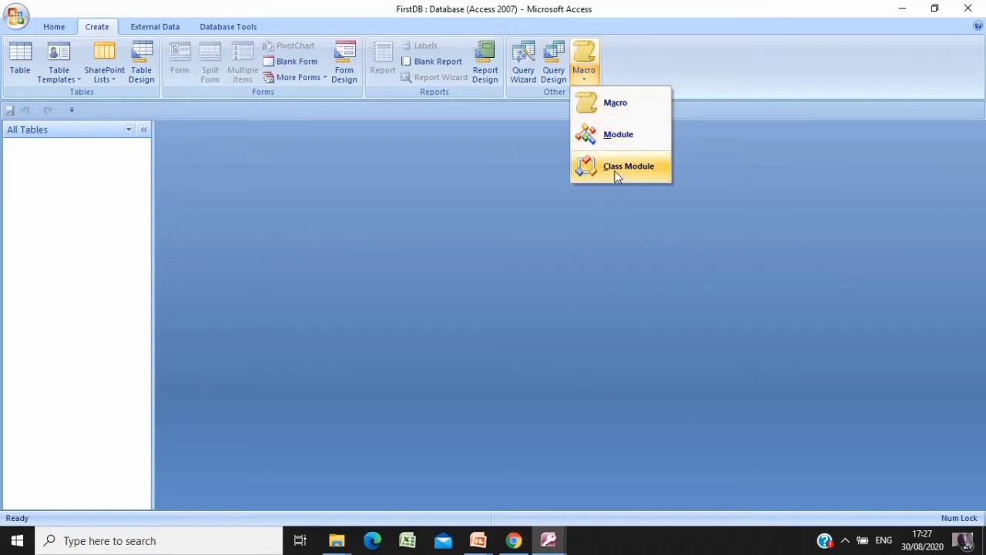
pyautogui.click(483, 258)
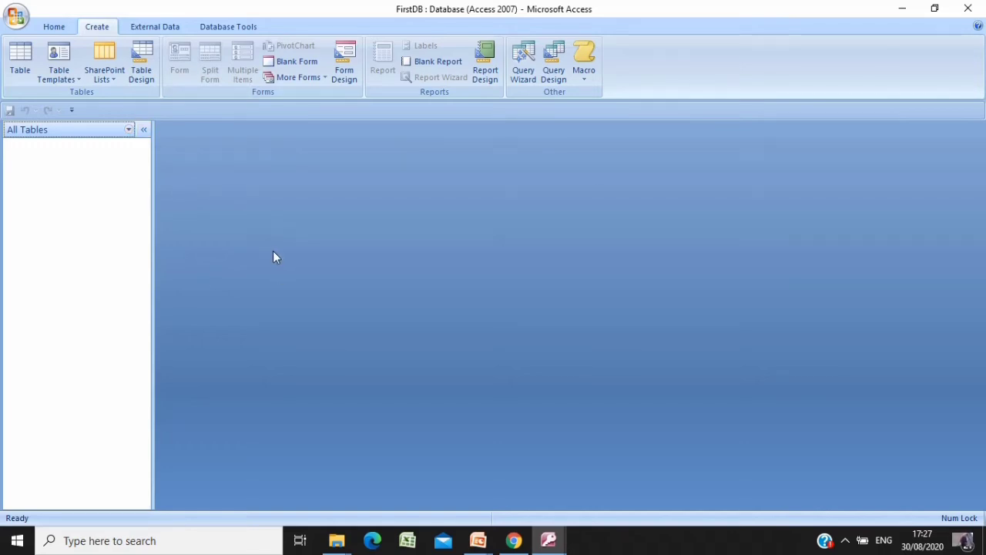
# Start a new table in Design view and go to the name of its first field
pyautogui.click(145, 64)
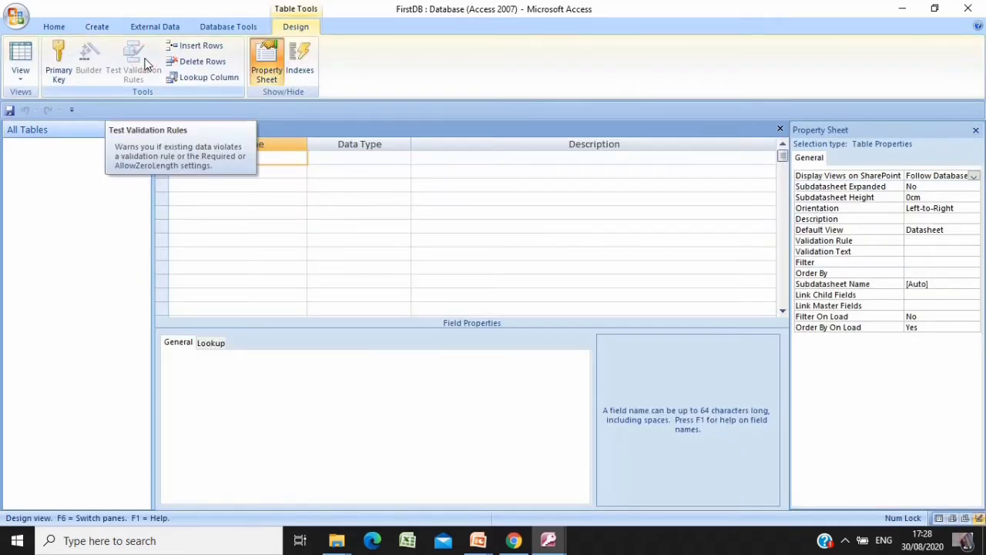
pyautogui.click(306, 184)
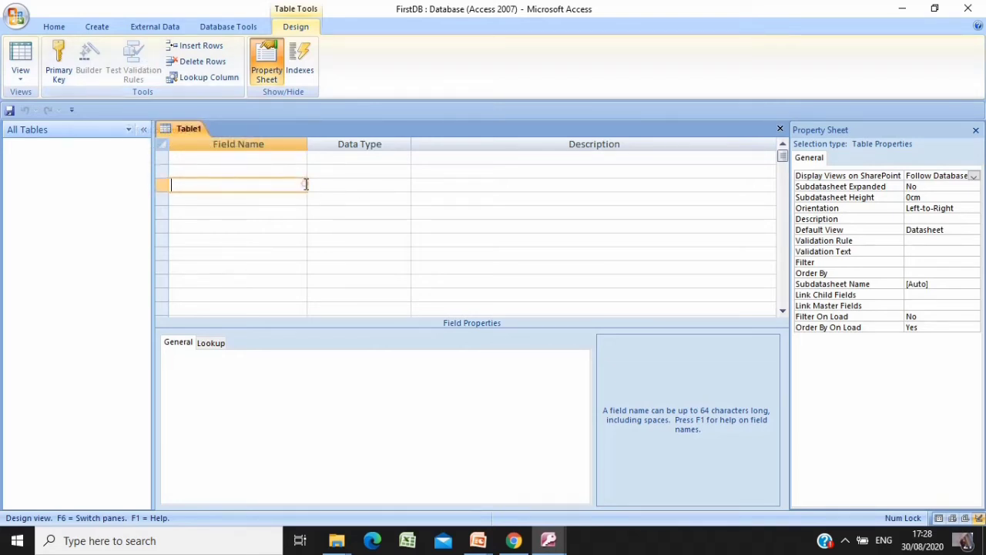
pyautogui.click(236, 159)
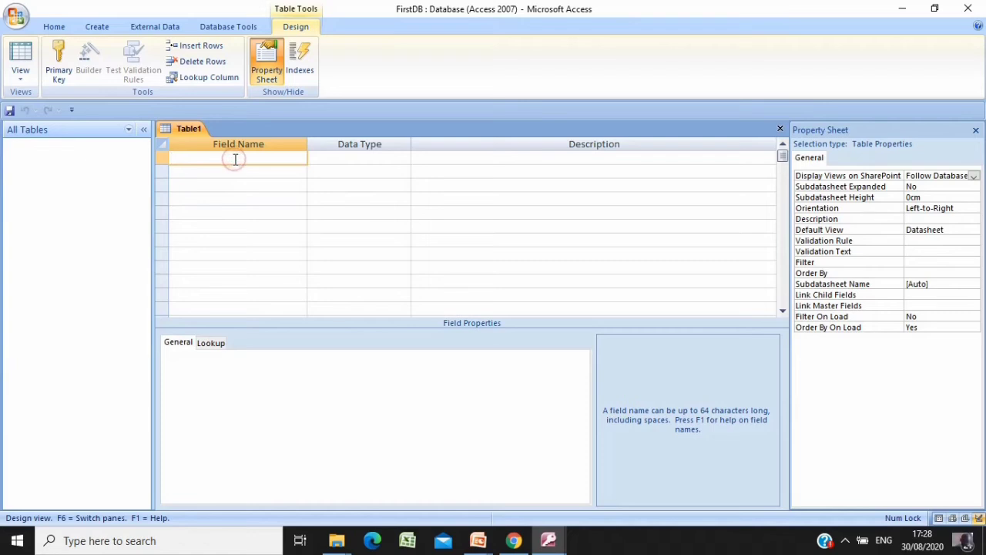
pyautogui.click(328, 157)
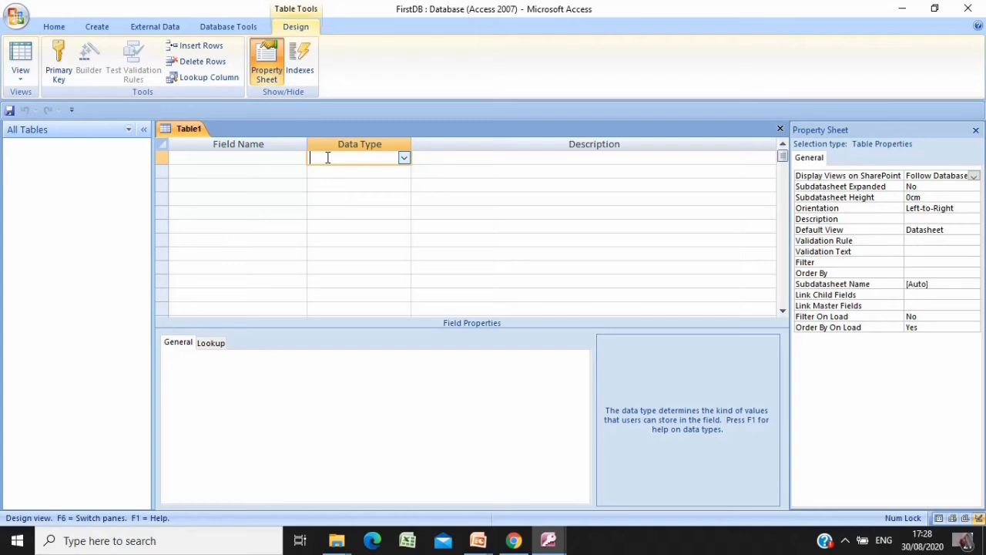
pyautogui.click(198, 157)
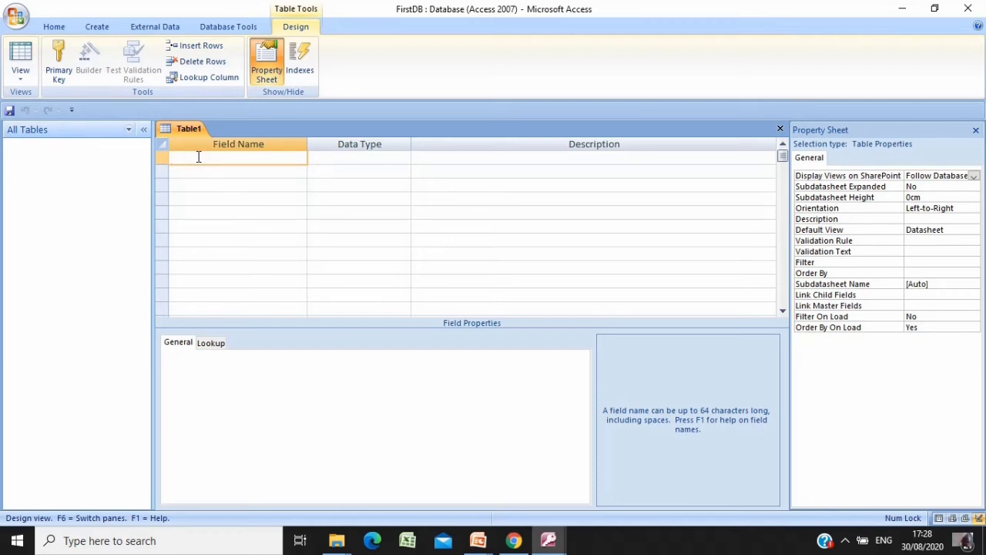
# Add a first field named PersNo with the Number data type and check its Field Size property
pyautogui.write('Per')
pyautogui.write('s')
pyautogui.write('Mo')
pyautogui.click(200, 156)
pyautogui.press('BackSpace')
pyautogui.write('No')
pyautogui.click(386, 158)
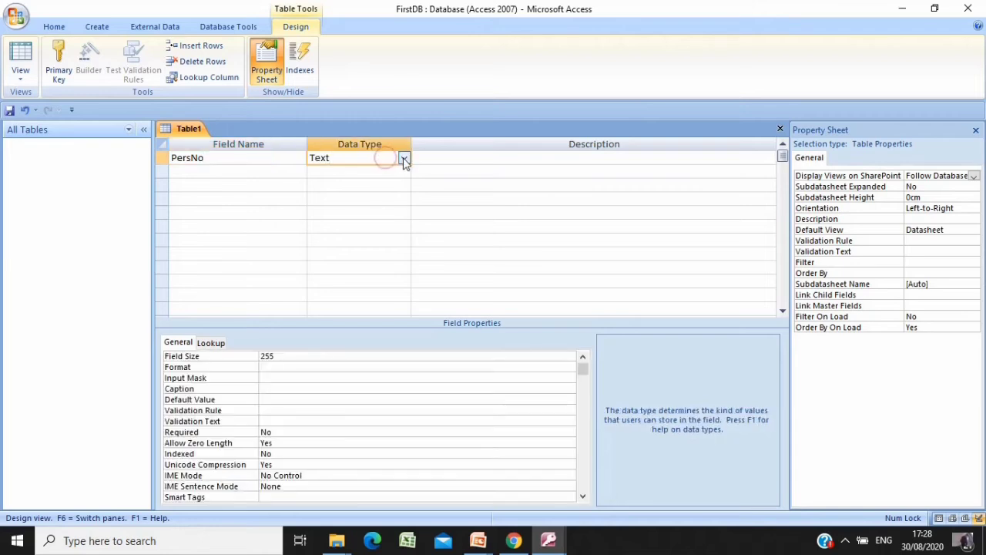
pyautogui.click(404, 159)
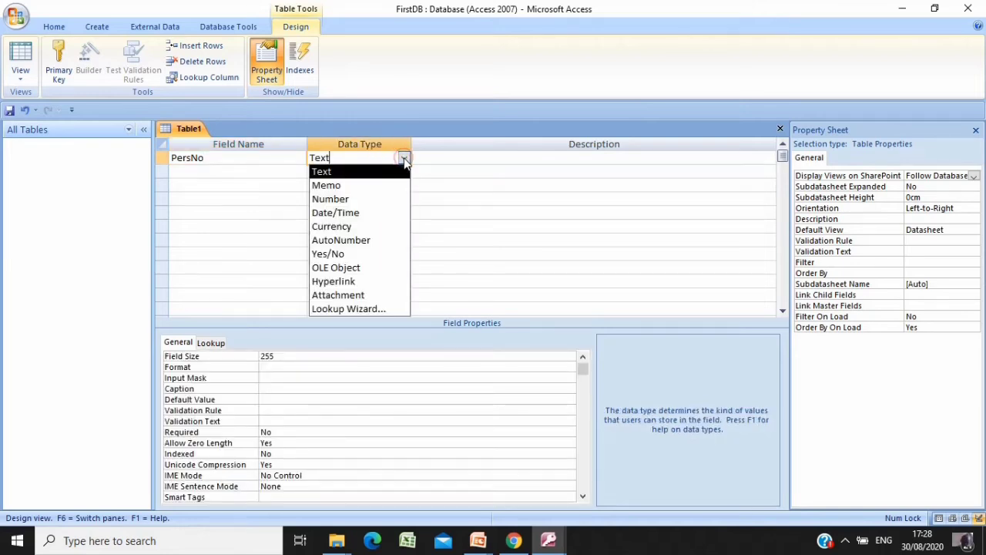
pyautogui.click(359, 199)
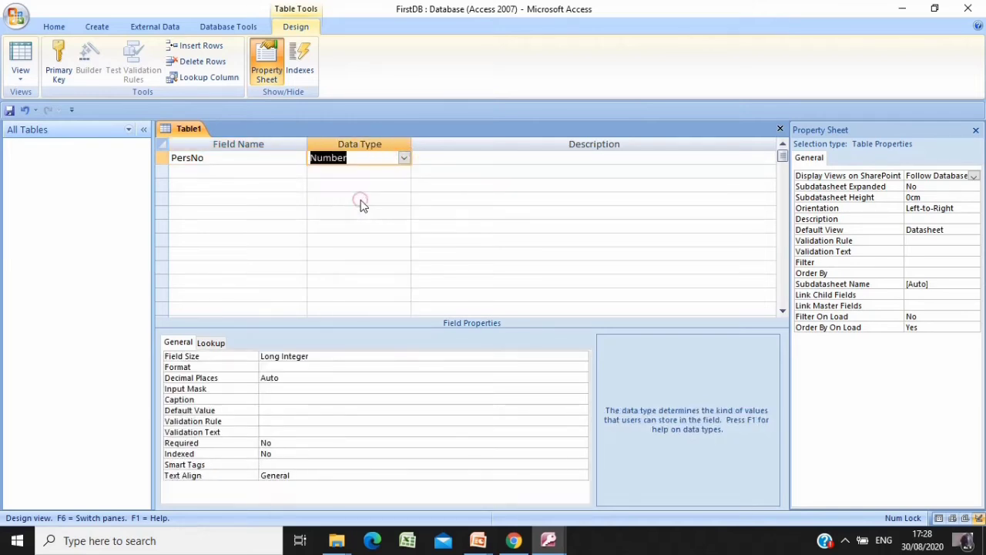
pyautogui.click(316, 365)
pyautogui.click(318, 355)
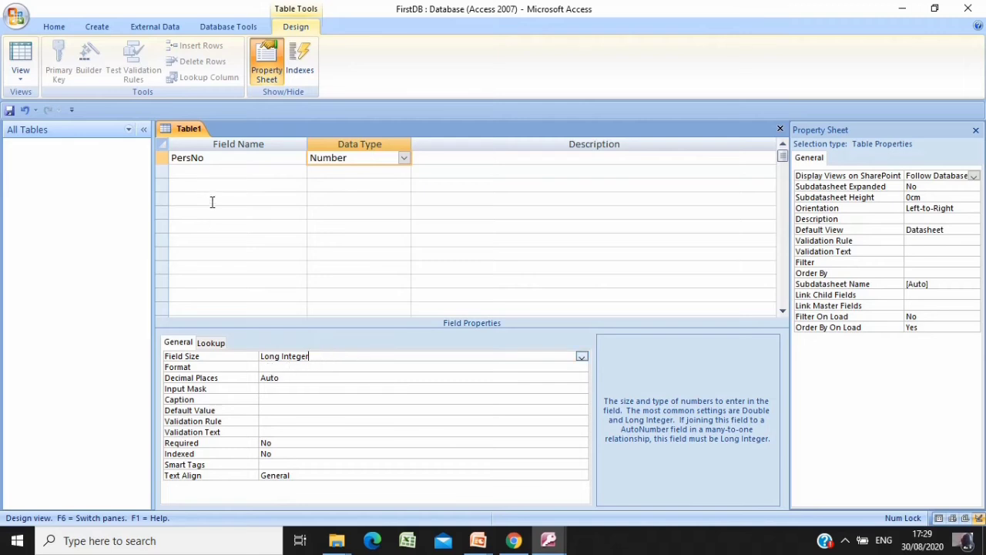
# Add a second field named FirstName with the Text data type
pyautogui.click(249, 171)
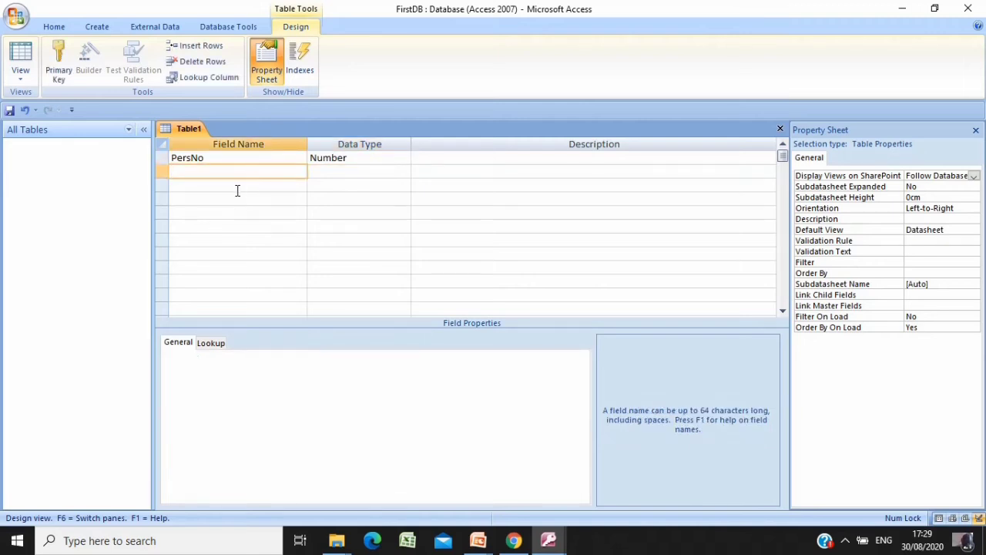
pyautogui.click(251, 171)
pyautogui.write('FirstName')
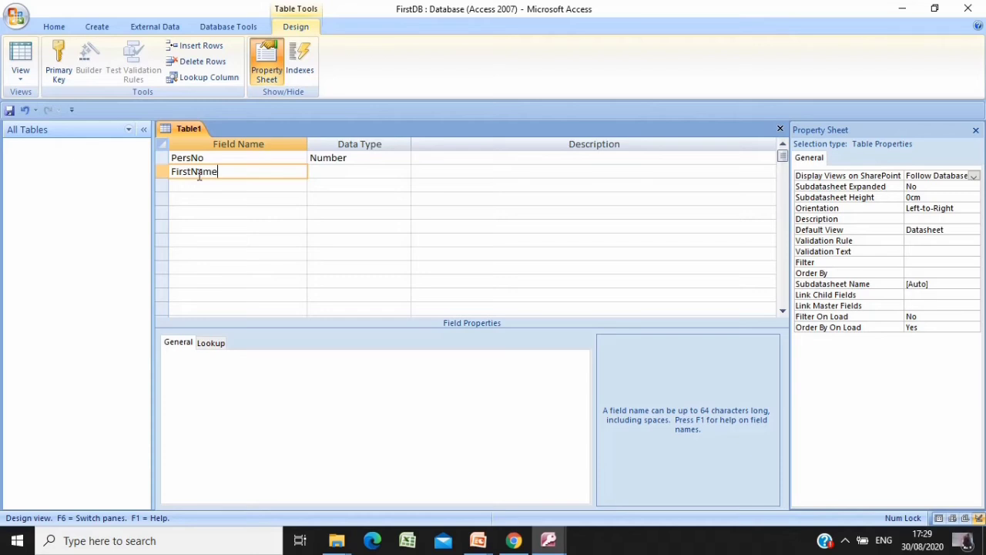
pyautogui.click(363, 169)
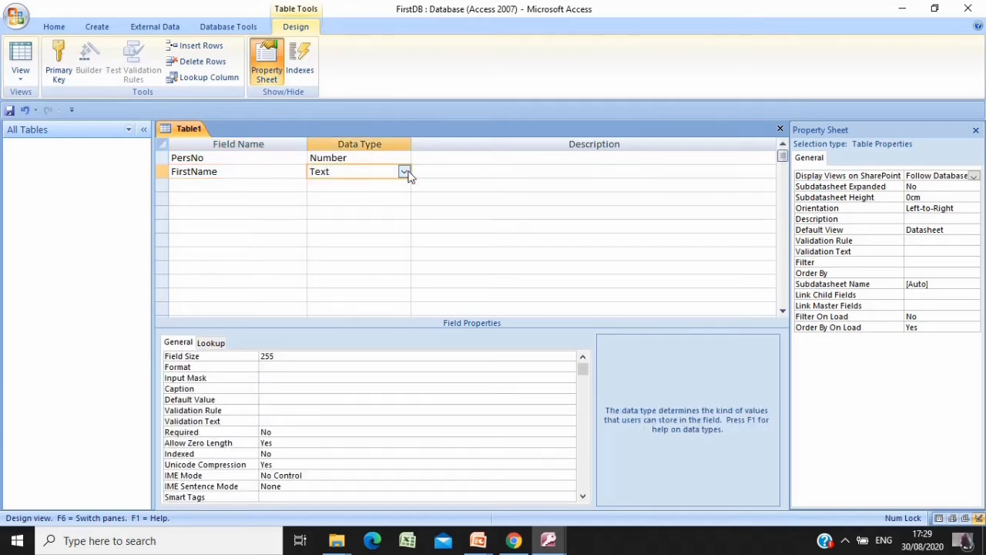
pyautogui.click(405, 172)
pyautogui.click(375, 190)
pyautogui.click(403, 171)
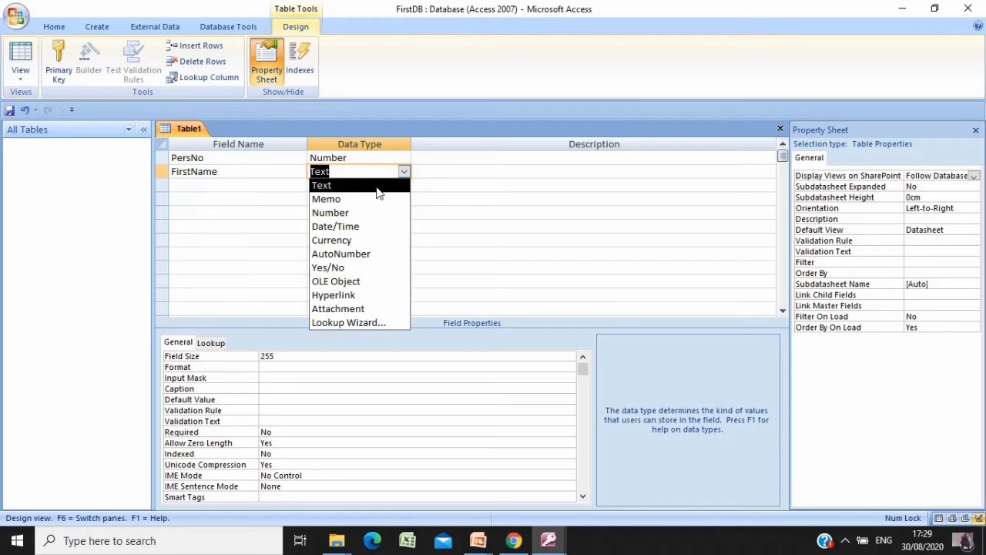
pyautogui.click(378, 186)
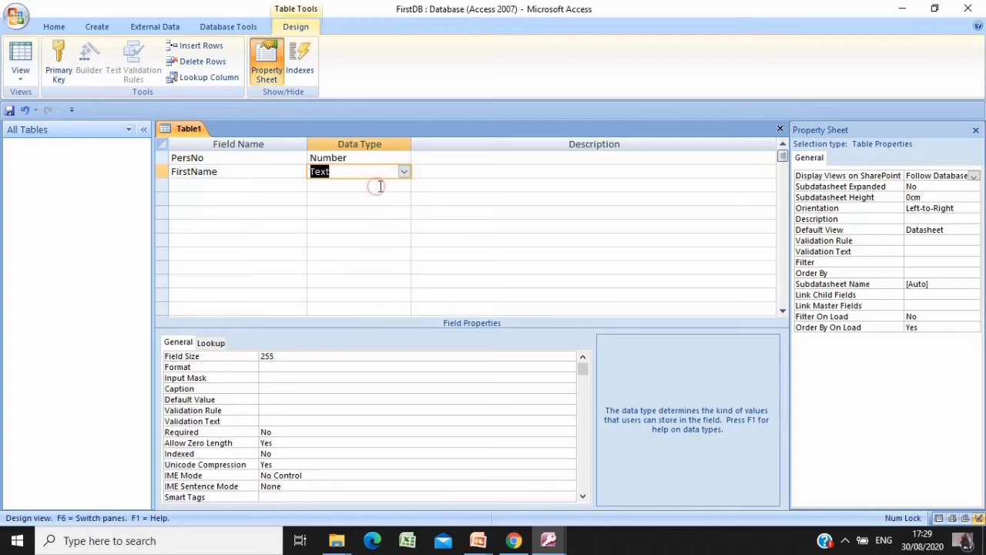
# Examine the Field Size property of the FirstName text field
pyautogui.click(294, 357)
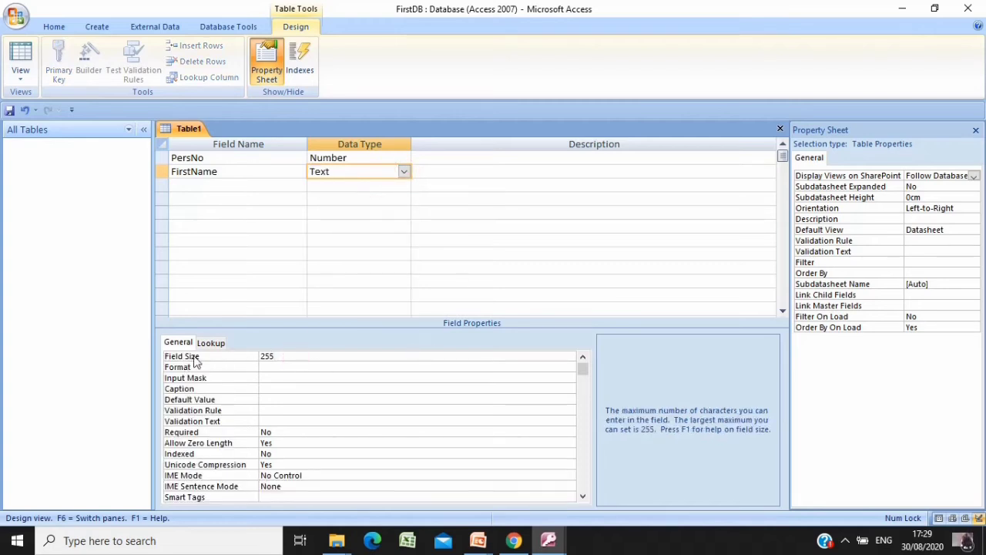
pyautogui.doubleClick(290, 356)
pyautogui.click(286, 356)
pyautogui.doubleClick(294, 356)
pyautogui.click(286, 355)
pyautogui.doubleClick(285, 355)
pyautogui.click(345, 171)
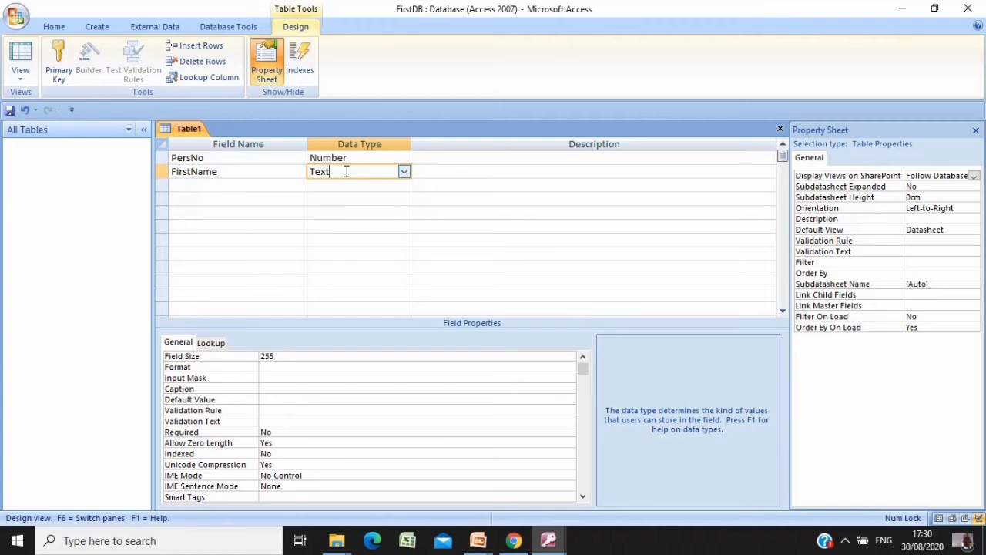
# Add a LastName field with the Text data type, followed by a field named DOB
pyautogui.click(239, 186)
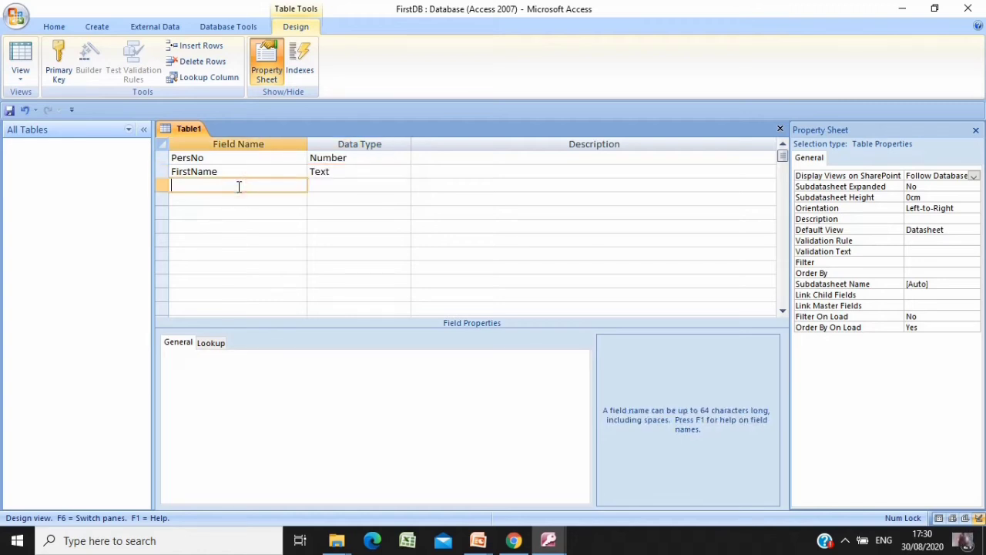
pyautogui.write('LastName')
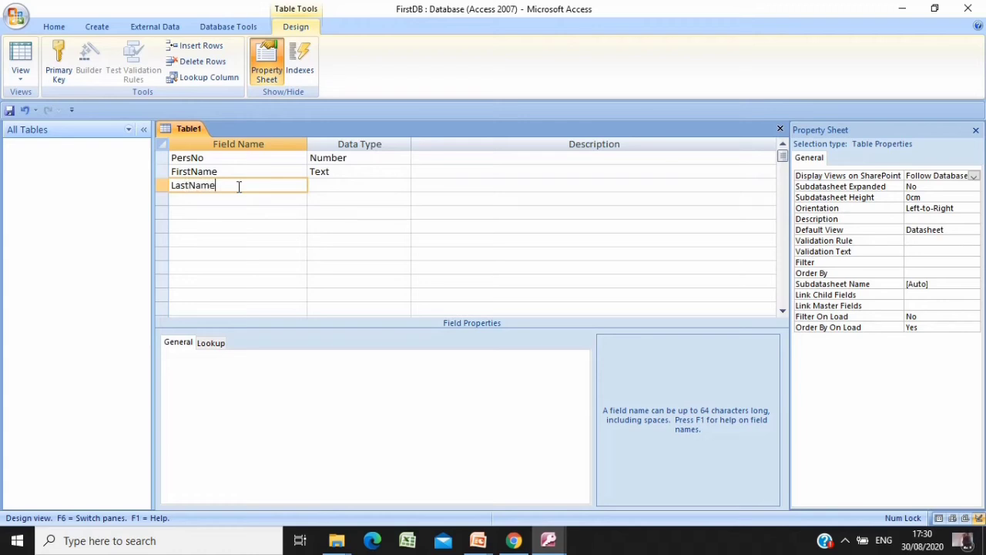
pyautogui.click(344, 185)
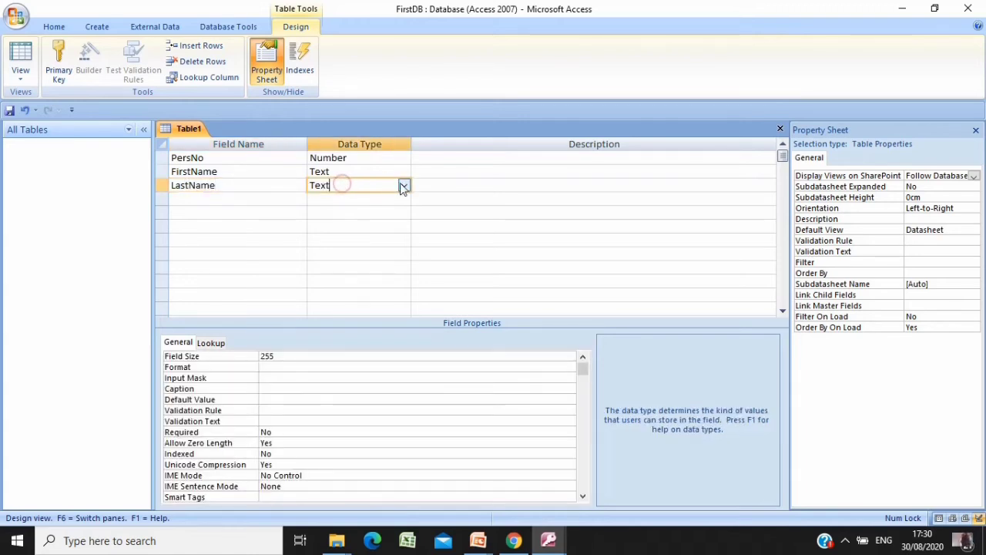
pyautogui.click(255, 198)
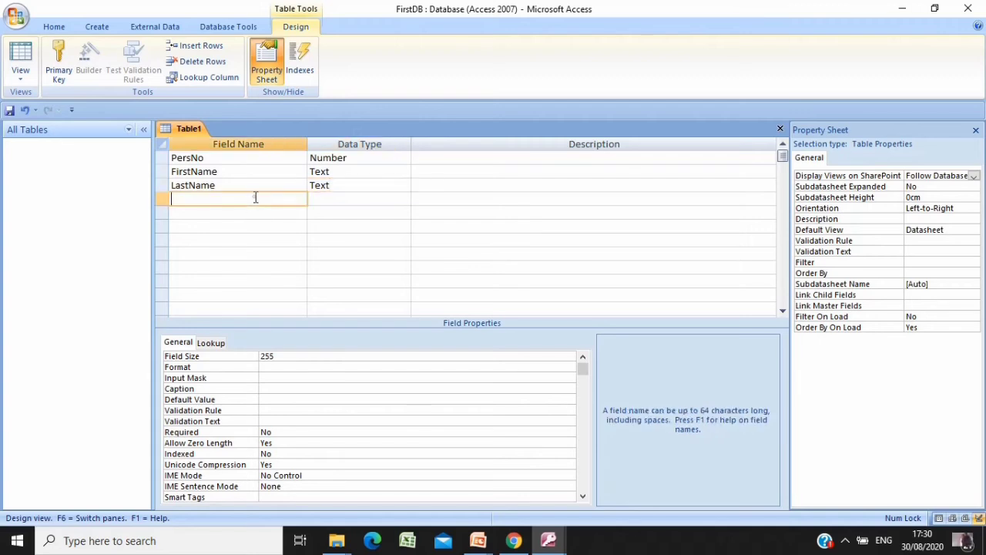
pyautogui.write('D')
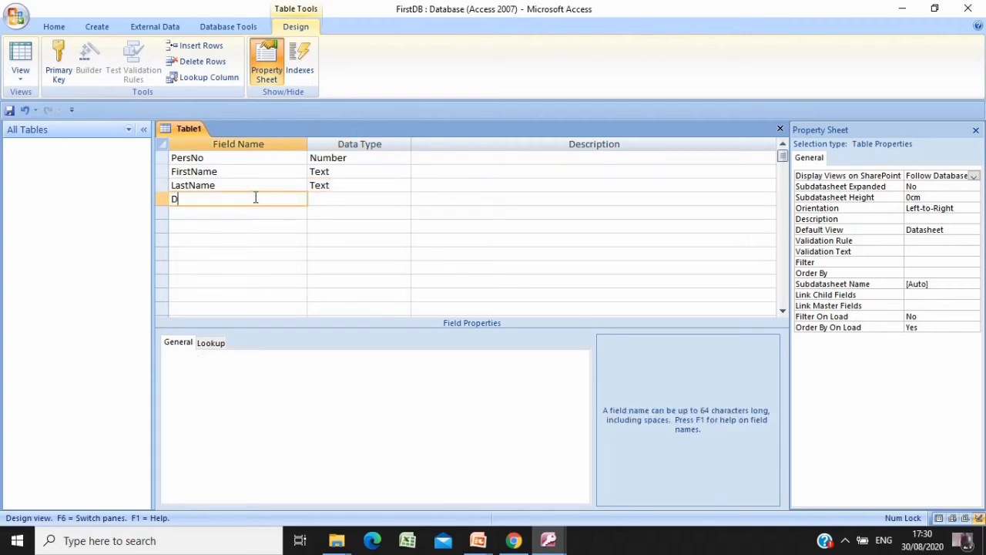
pyautogui.write('OB')
# Examine how the PersNo, FirstName and LastName field names are written
pyautogui.doubleClick(195, 173)
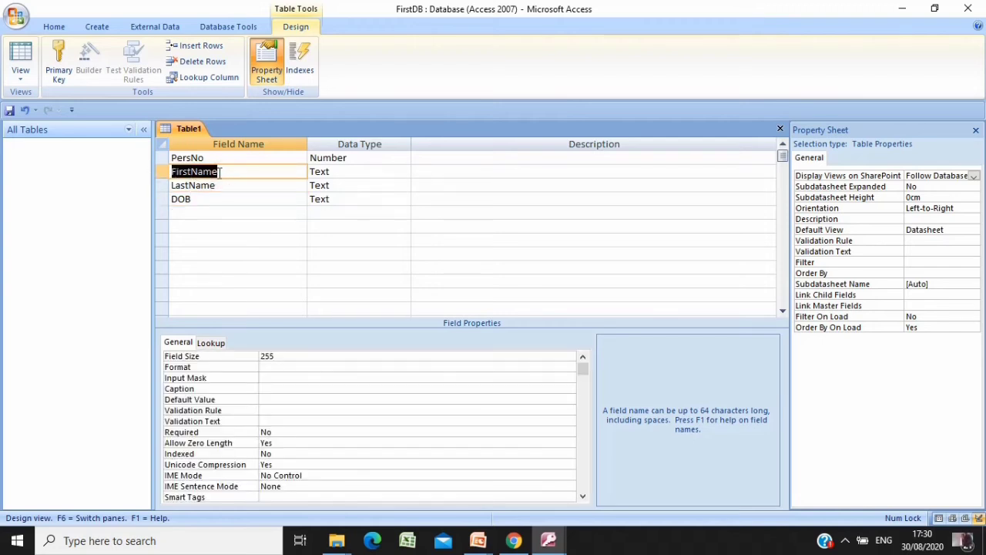
pyautogui.click(220, 172)
pyautogui.click(211, 157)
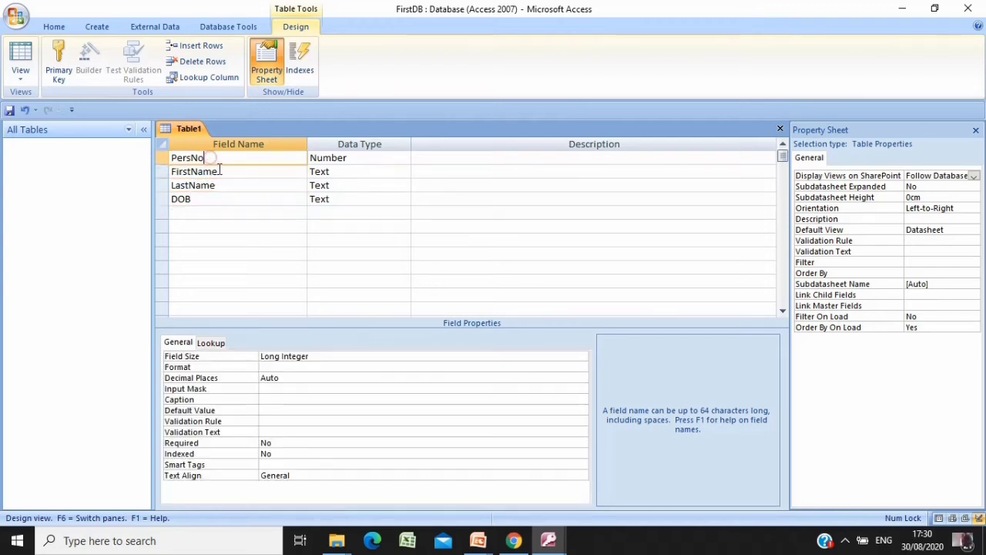
pyautogui.moveTo(226, 172); pyautogui.dragTo(171, 173)
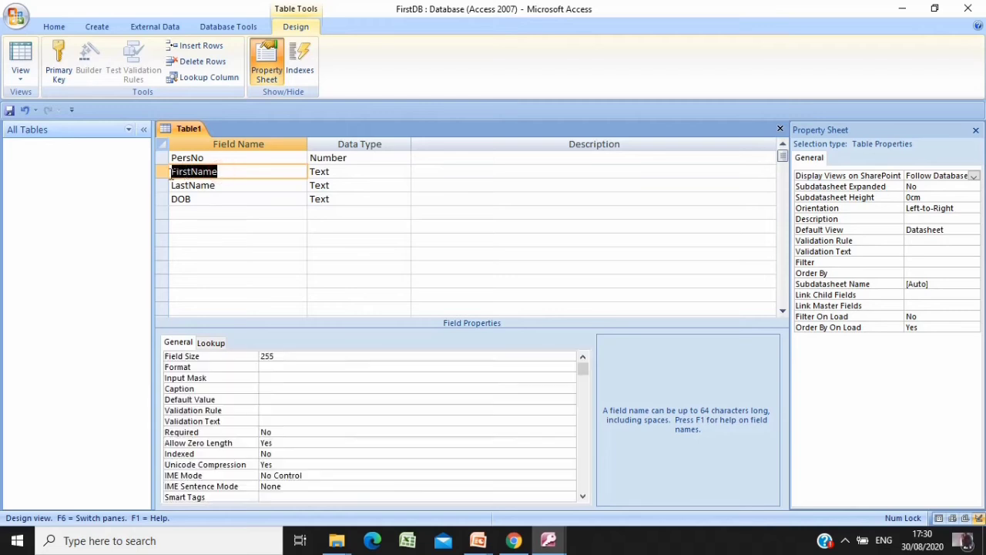
pyautogui.click(218, 192)
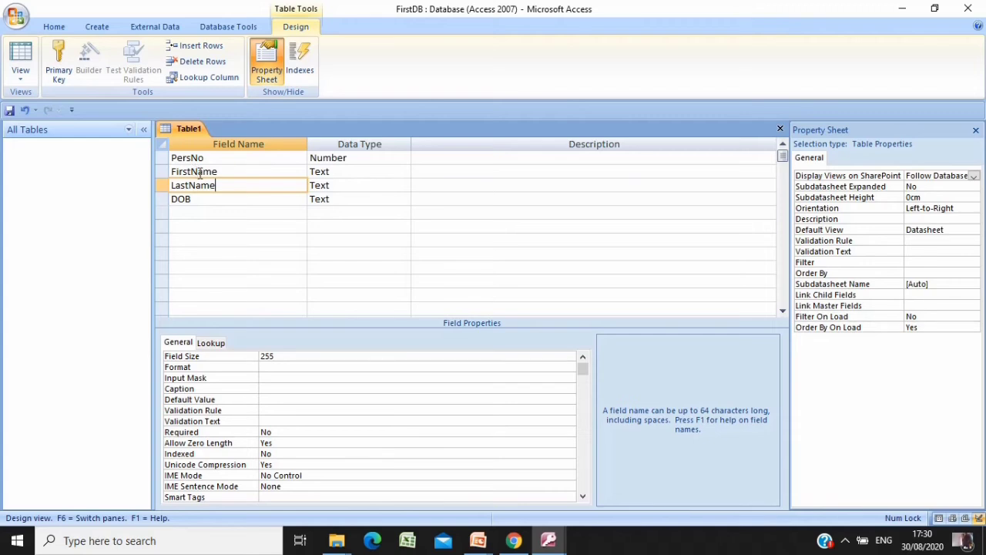
pyautogui.click(199, 174)
pyautogui.moveTo(191, 173); pyautogui.dragTo(200, 173)
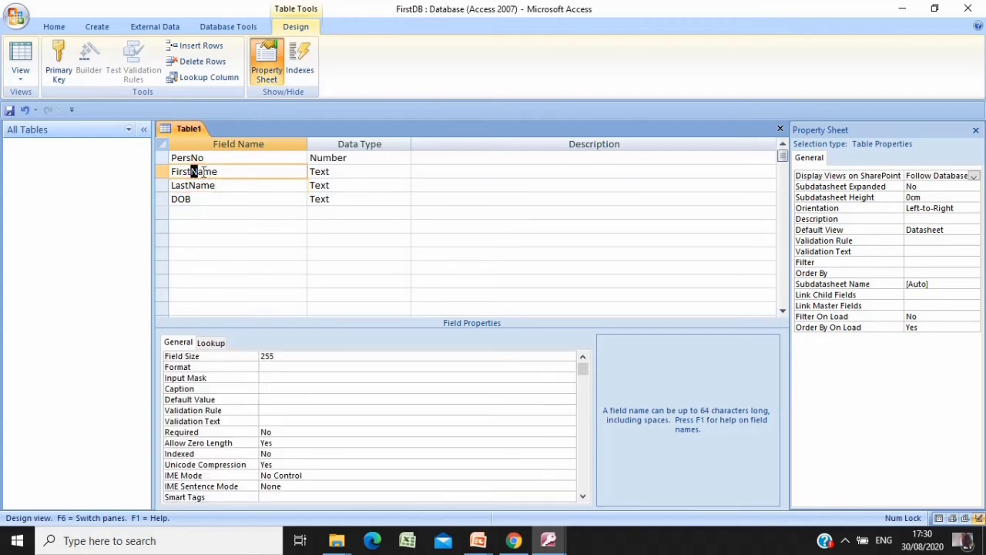
pyautogui.click(231, 177)
pyautogui.click(222, 185)
# Set the data type of the DOB field to Date/Time
pyautogui.click(215, 198)
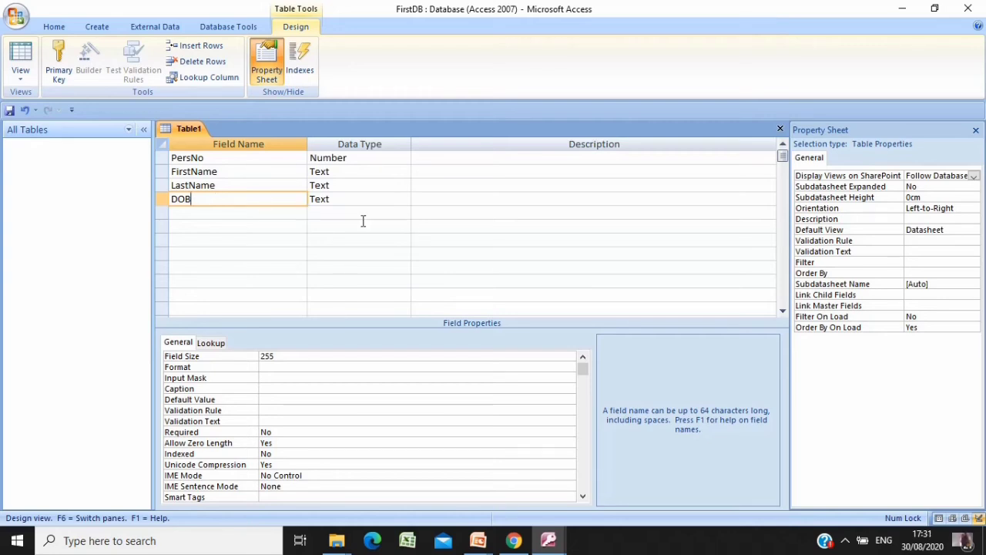
pyautogui.click(404, 200)
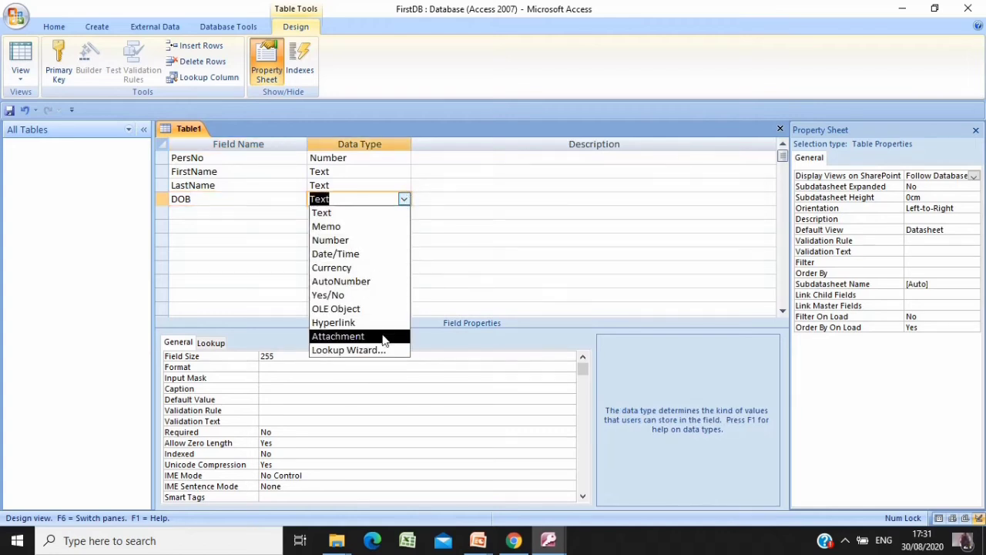
pyautogui.click(384, 259)
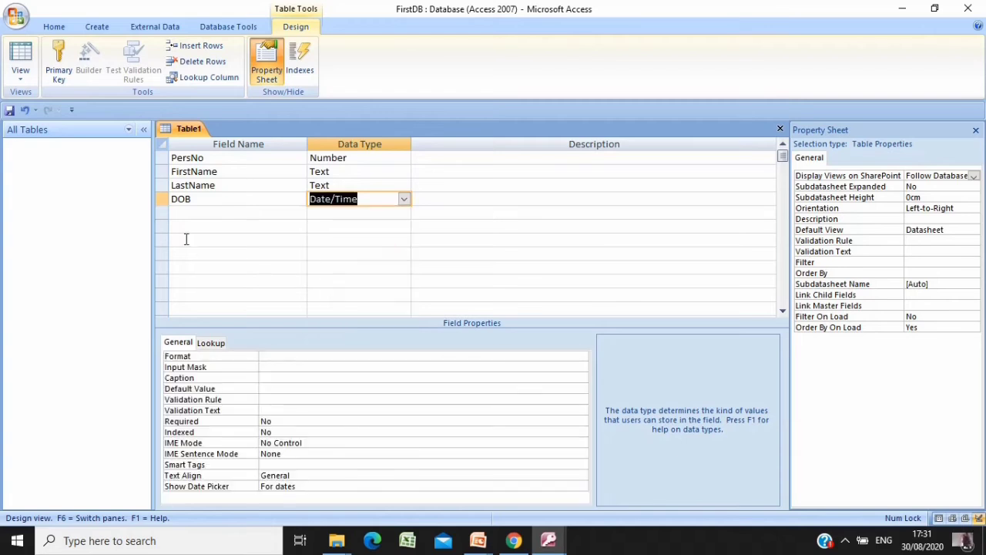
# Add a fifth field named SSNo with the Text data type
pyautogui.click(210, 211)
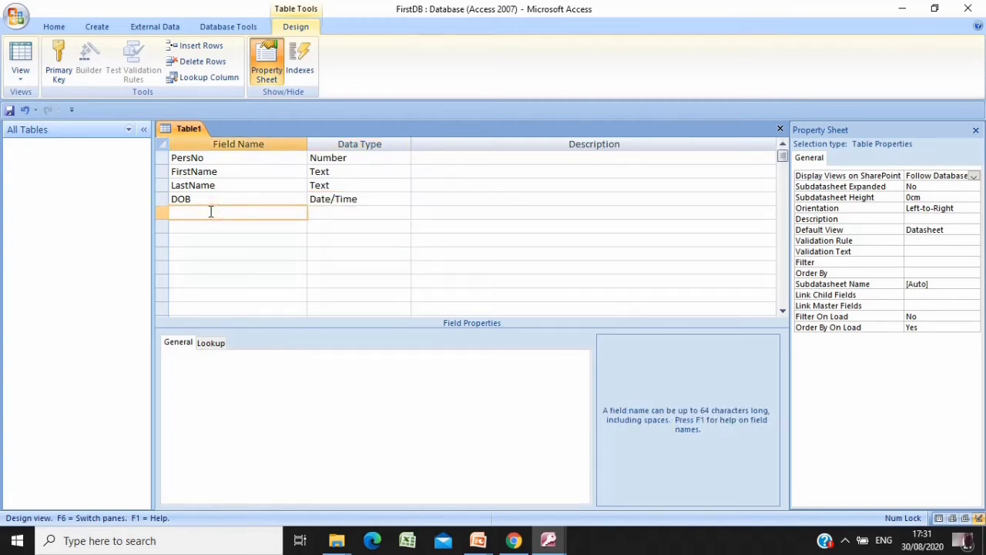
pyautogui.write('SSNo')
pyautogui.click(370, 213)
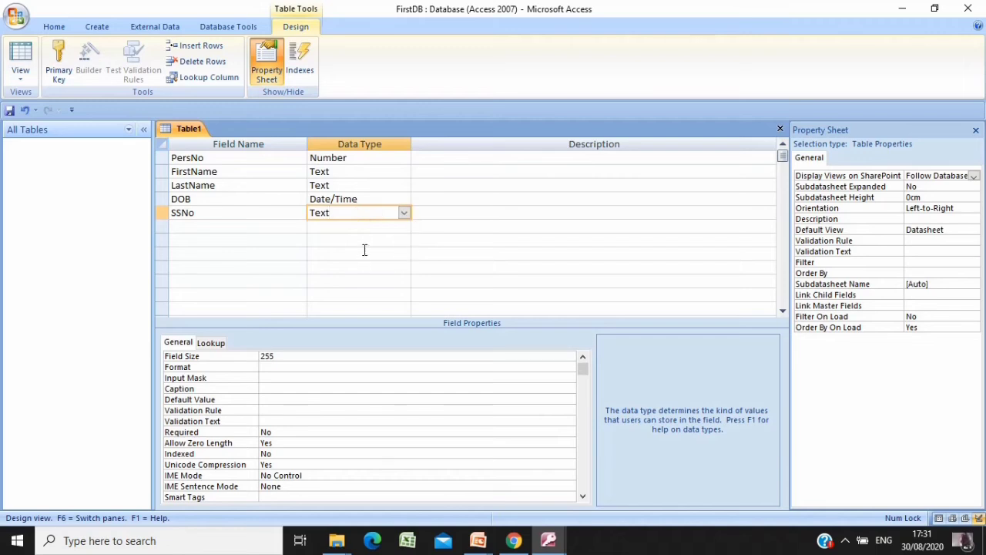
pyautogui.click(364, 249)
pyautogui.click(269, 224)
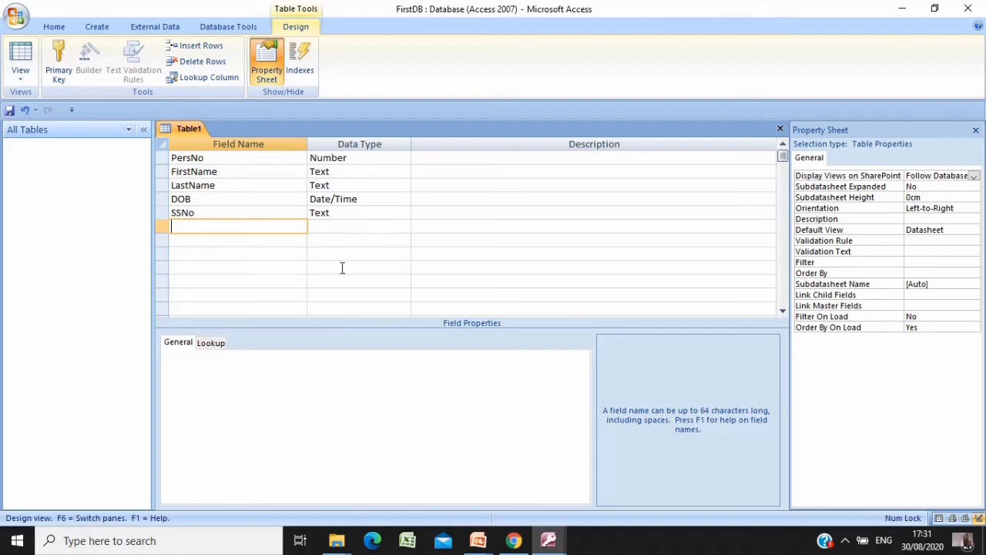
# Save the table under the name Employees without creating a primary key
pyautogui.click(10, 112)
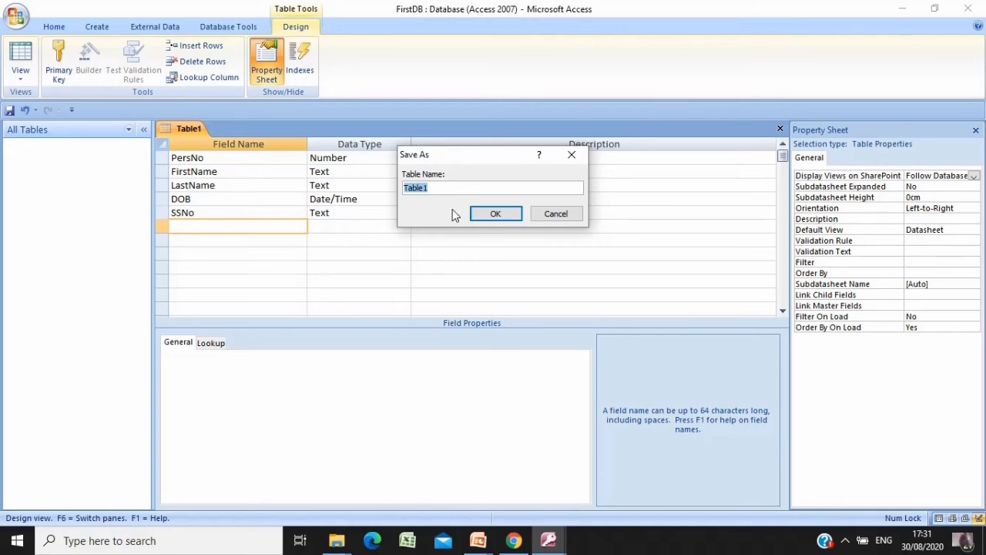
pyautogui.click(437, 187)
pyautogui.doubleClick(437, 187)
pyautogui.click(445, 186)
pyautogui.doubleClick(445, 187)
pyautogui.write('Employees')
pyautogui.click(506, 215)
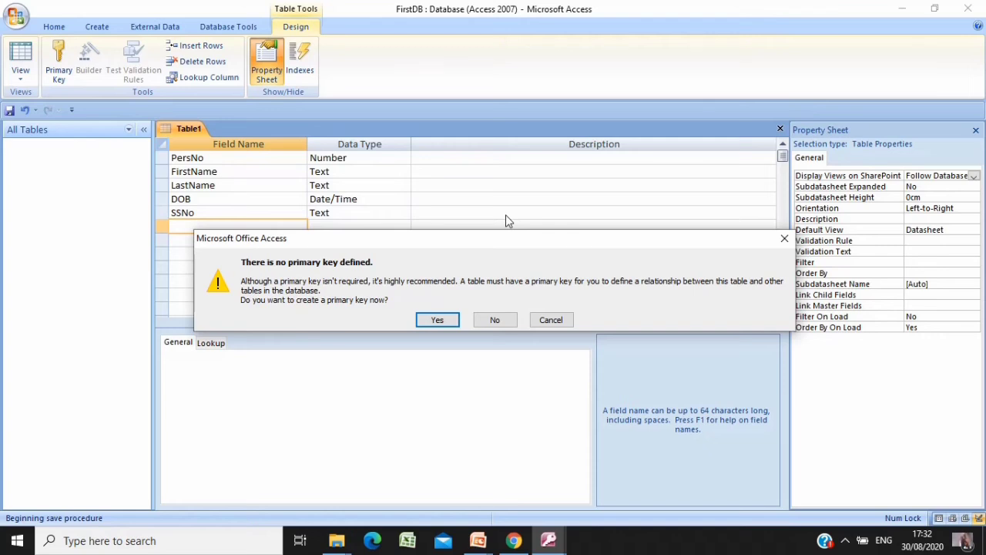
pyautogui.click(497, 319)
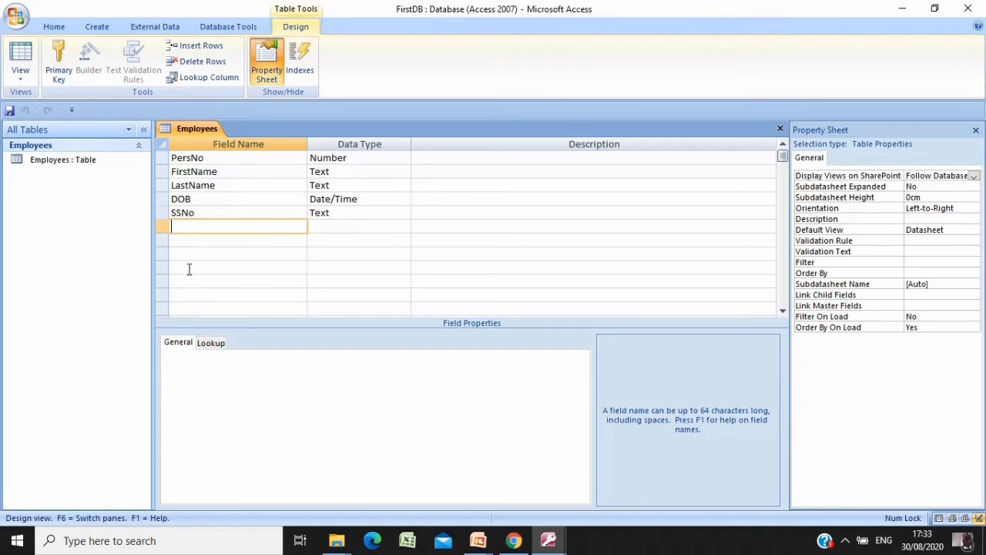
# Make the PersNo field the primary key of the Employees table and save the design
pyautogui.click(161, 157)
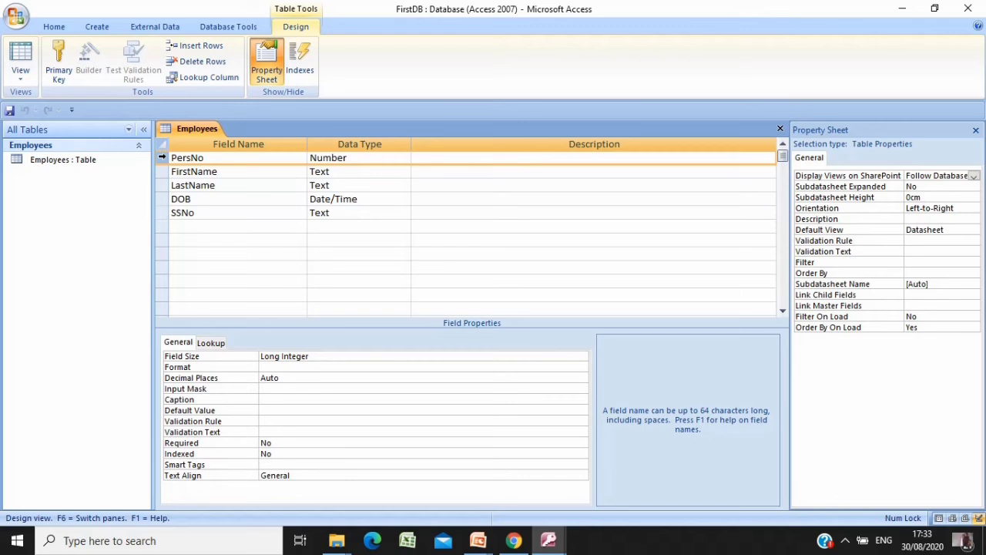
pyautogui.click(62, 58)
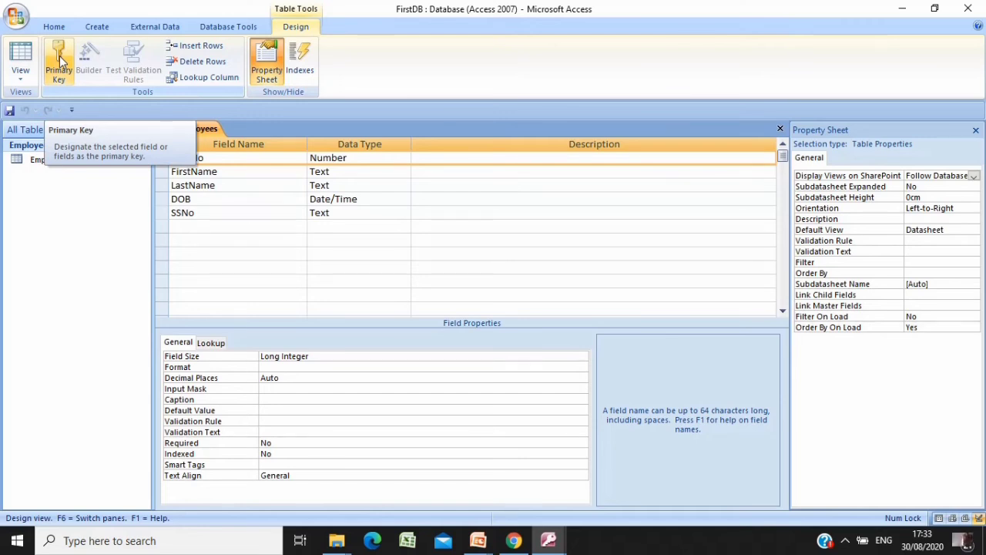
pyautogui.click(62, 58)
pyautogui.click(61, 78)
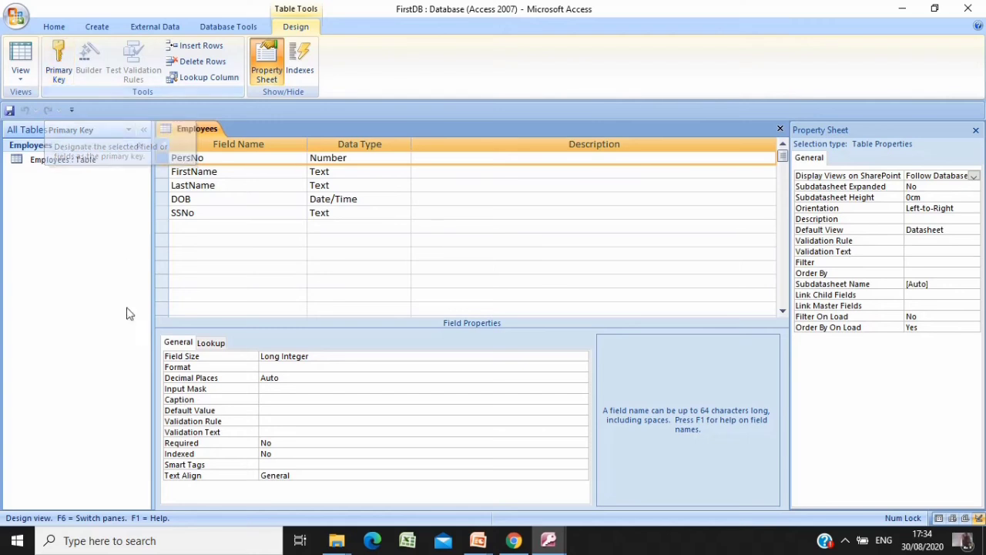
pyautogui.click(58, 60)
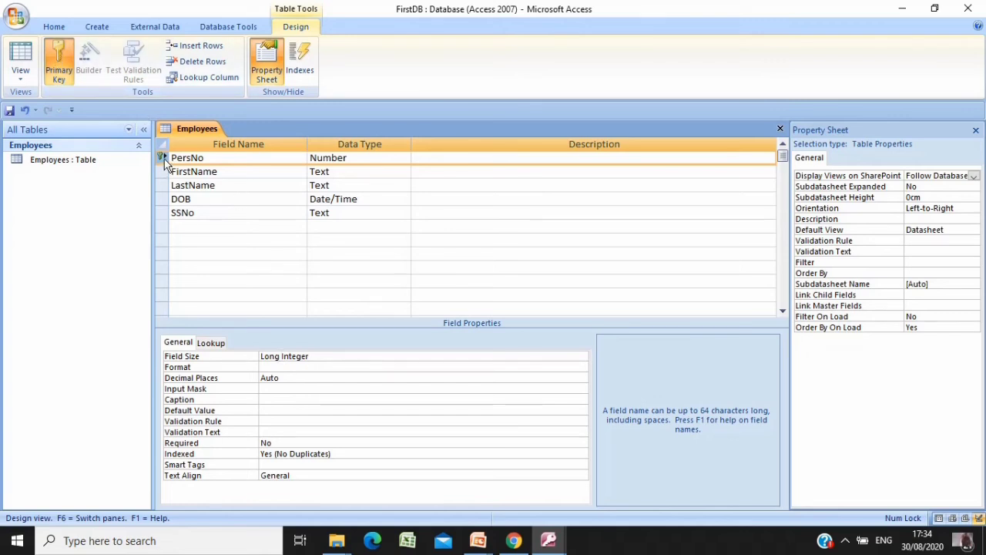
pyautogui.click(225, 172)
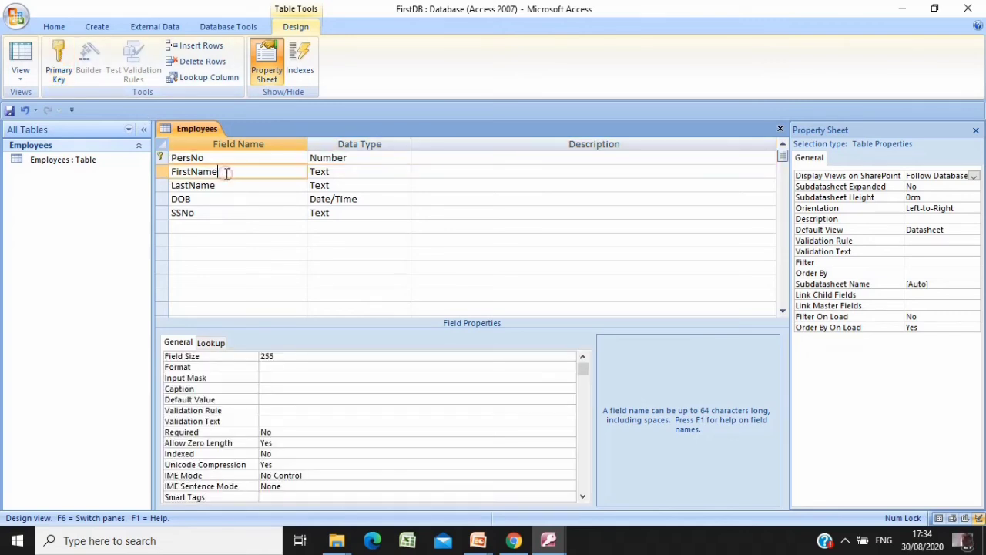
pyautogui.click(218, 160)
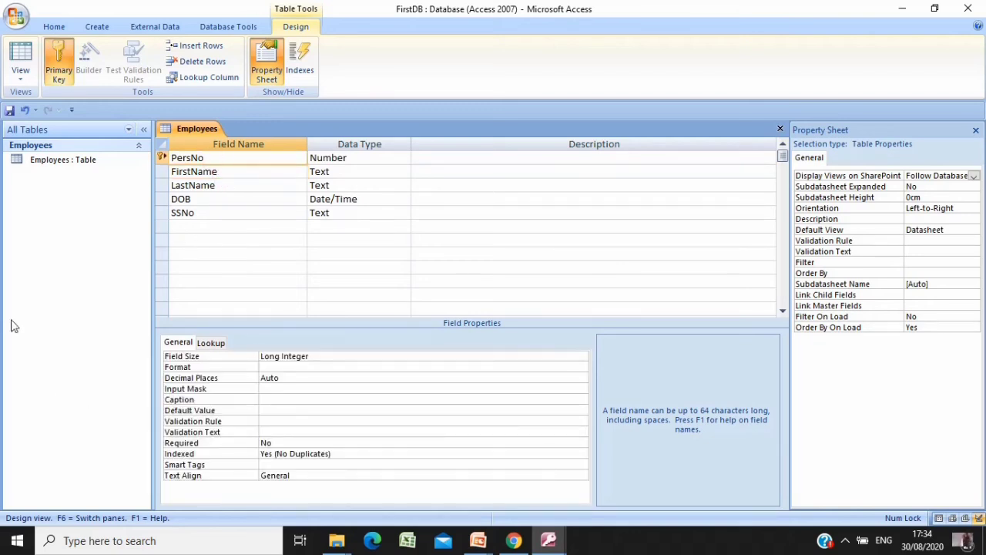
pyautogui.click(9, 113)
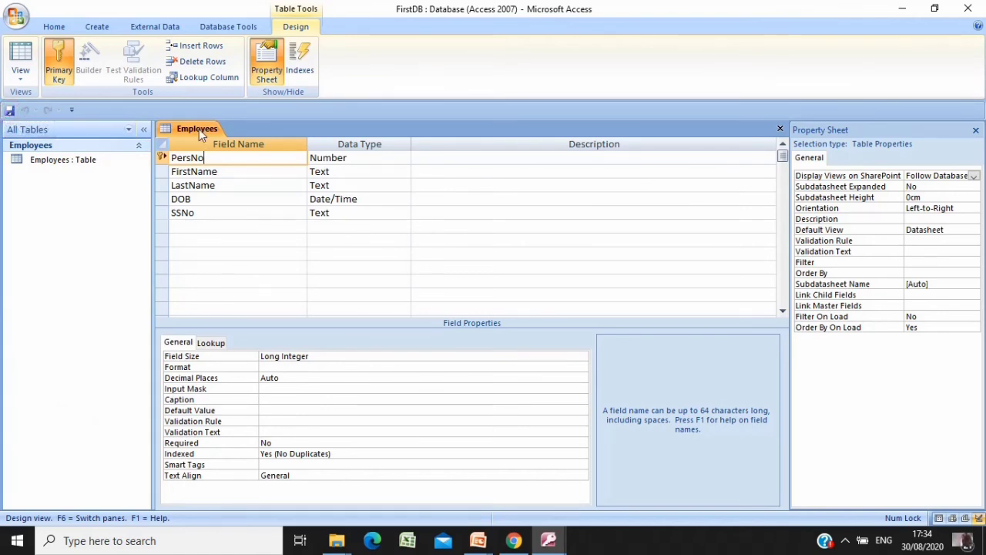
pyautogui.click(73, 160)
pyautogui.click(272, 251)
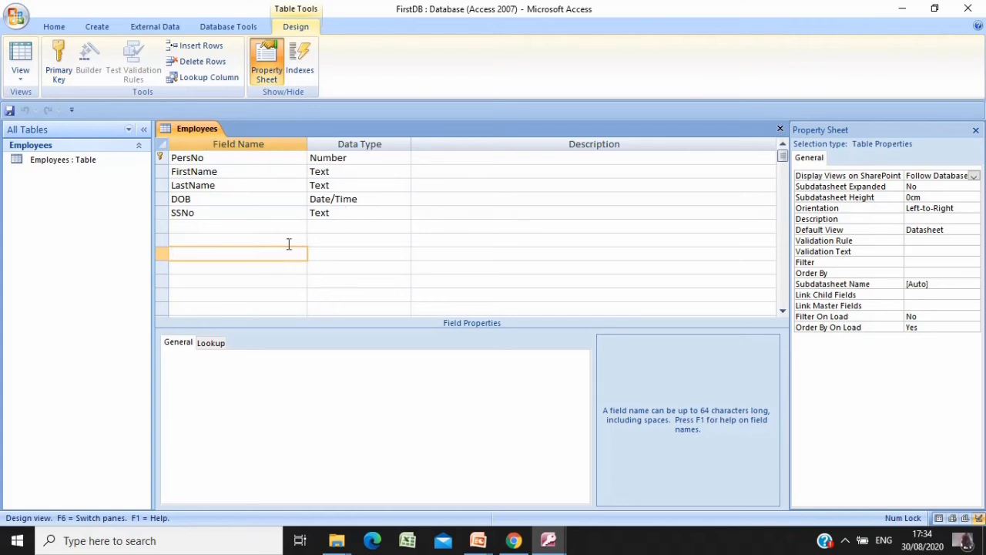
pyautogui.click(265, 228)
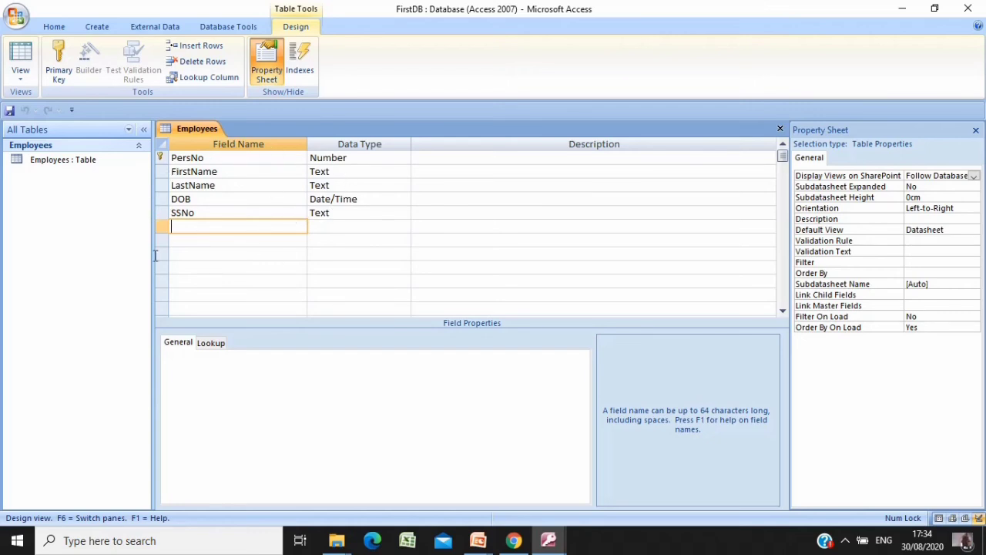
pyautogui.rightClick(199, 130)
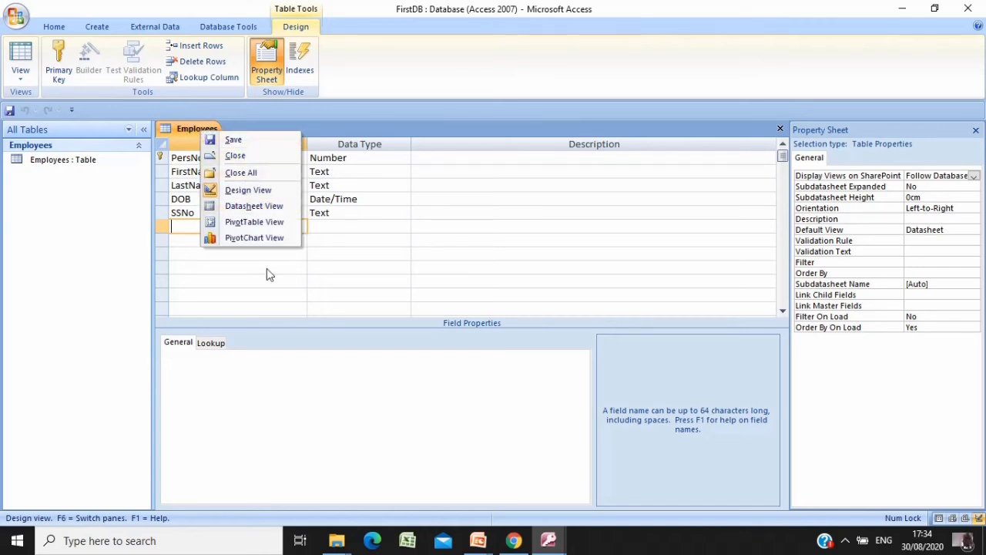
pyautogui.click(385, 278)
pyautogui.click(375, 202)
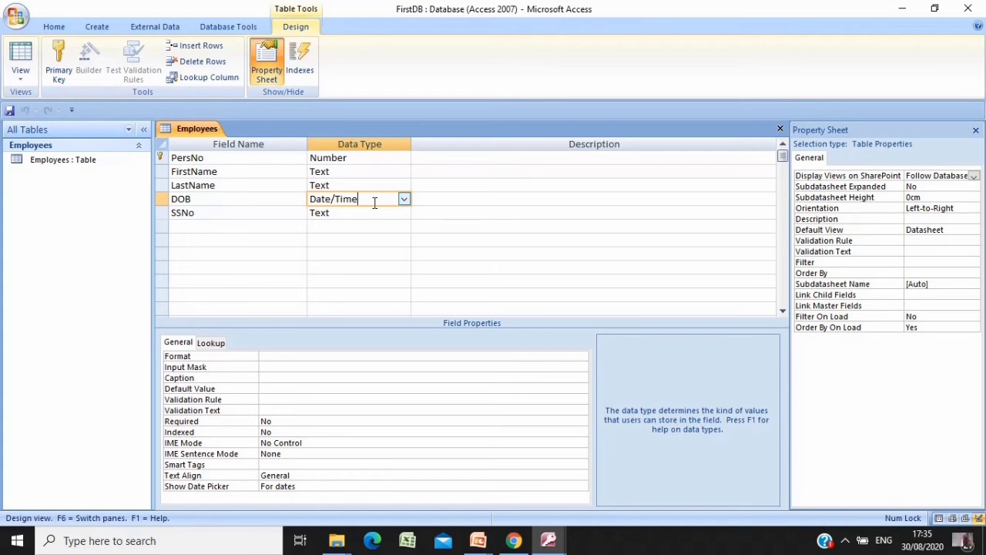
pyautogui.click(265, 204)
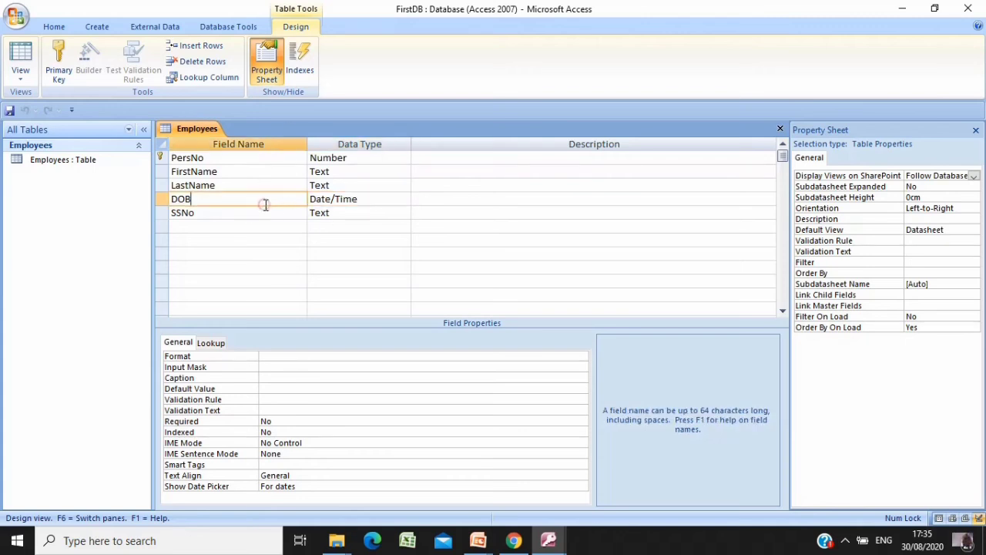
# Close the Employees table's design and reopen the table as a datasheet for data entry
pyautogui.rightClick(193, 129)
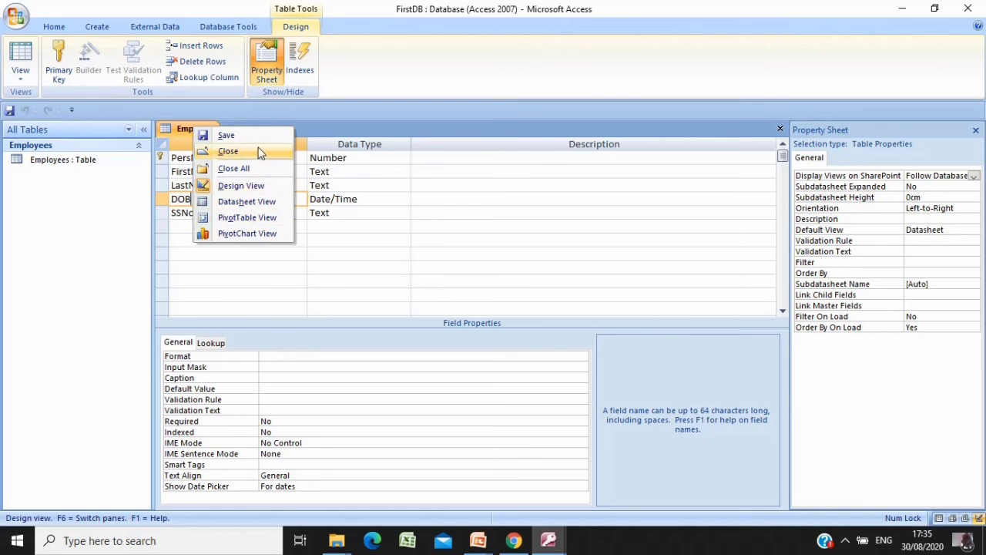
pyautogui.click(258, 151)
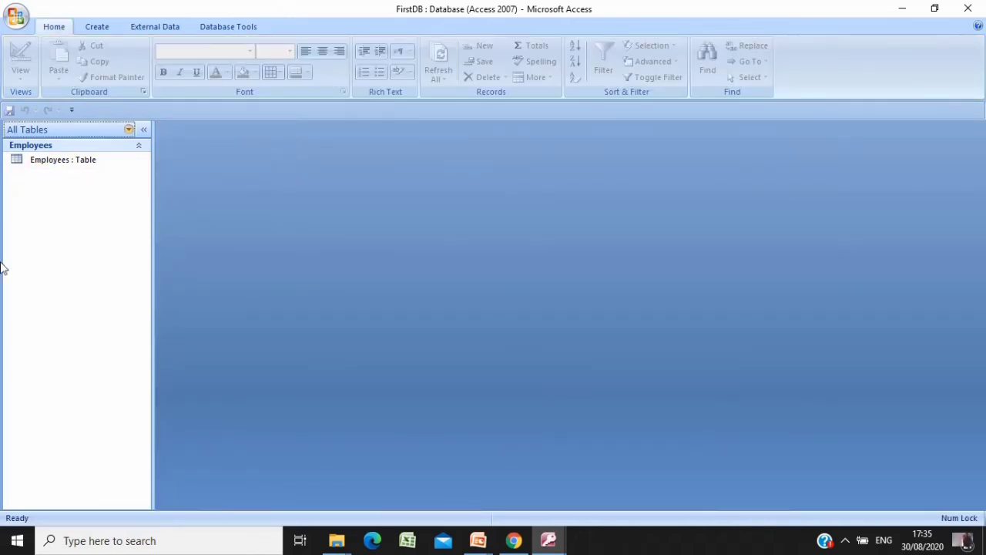
pyautogui.doubleClick(51, 162)
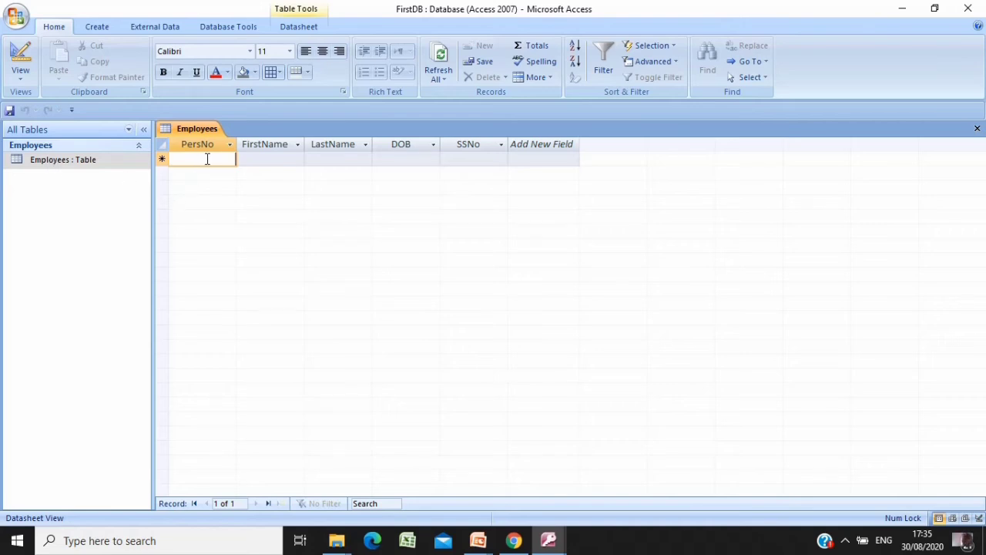
# Start the first Employees record with PersNo 1 and the employee's first and last name
pyautogui.write('1')
pyautogui.click(263, 158)
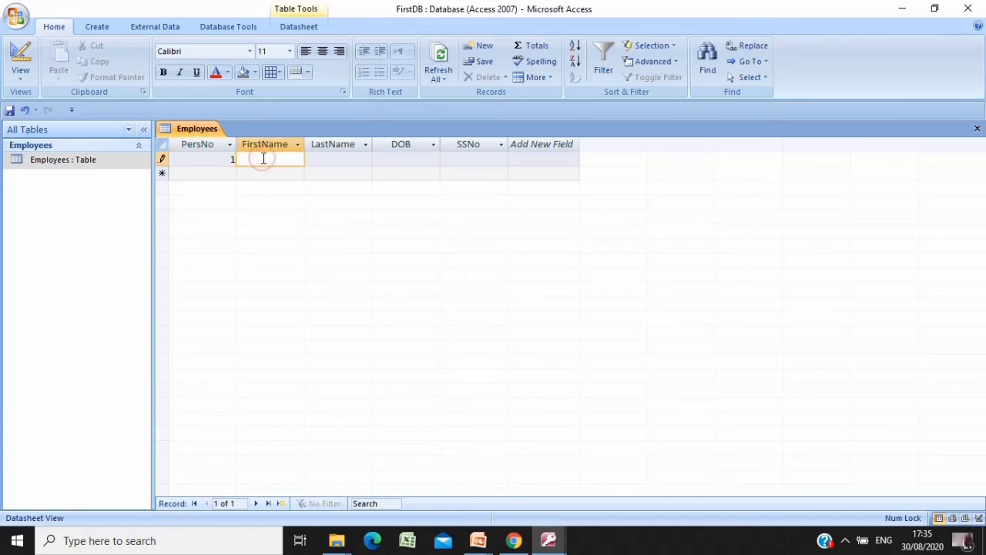
pyautogui.write('John')
pyautogui.click(353, 158)
pyautogui.write('S')
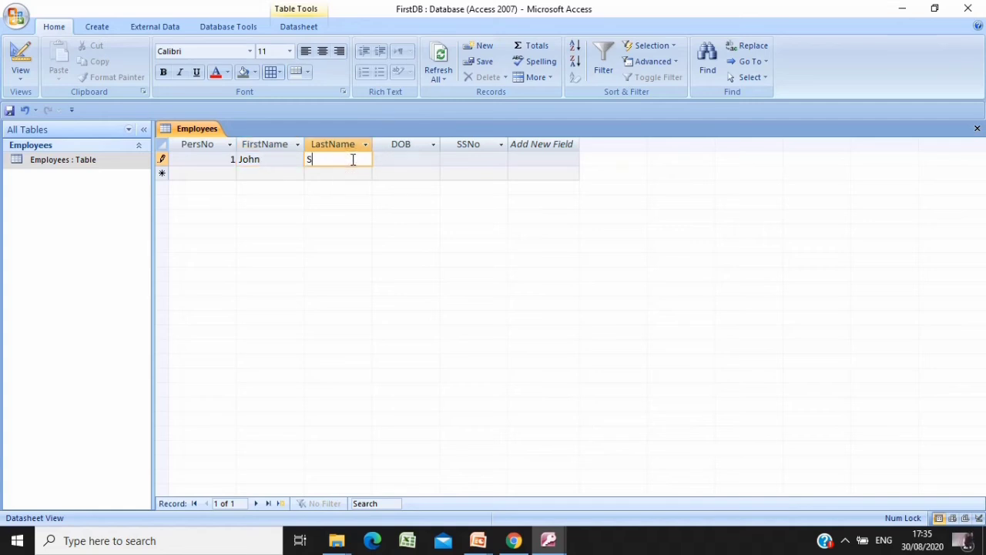
pyautogui.write('mith')
pyautogui.click(392, 159)
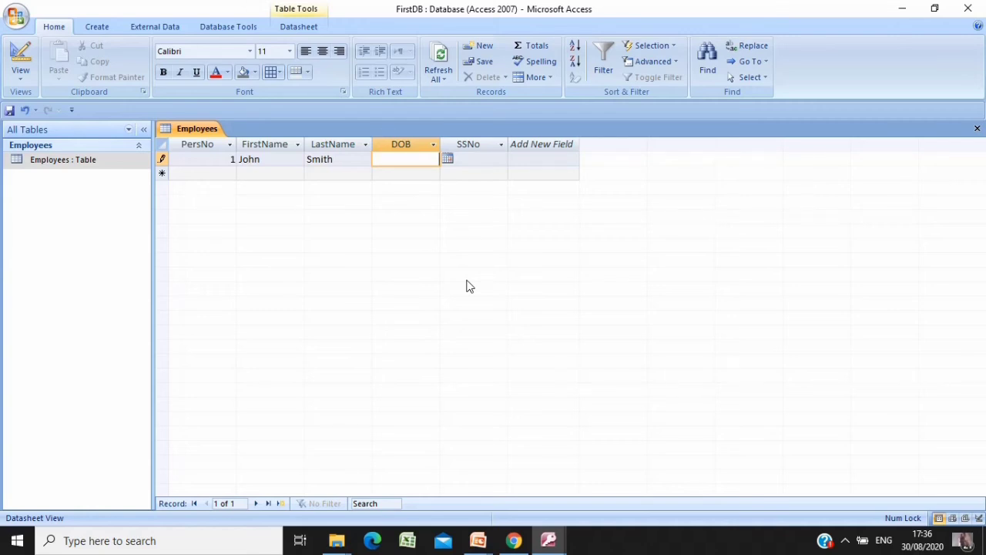
pyautogui.click(448, 158)
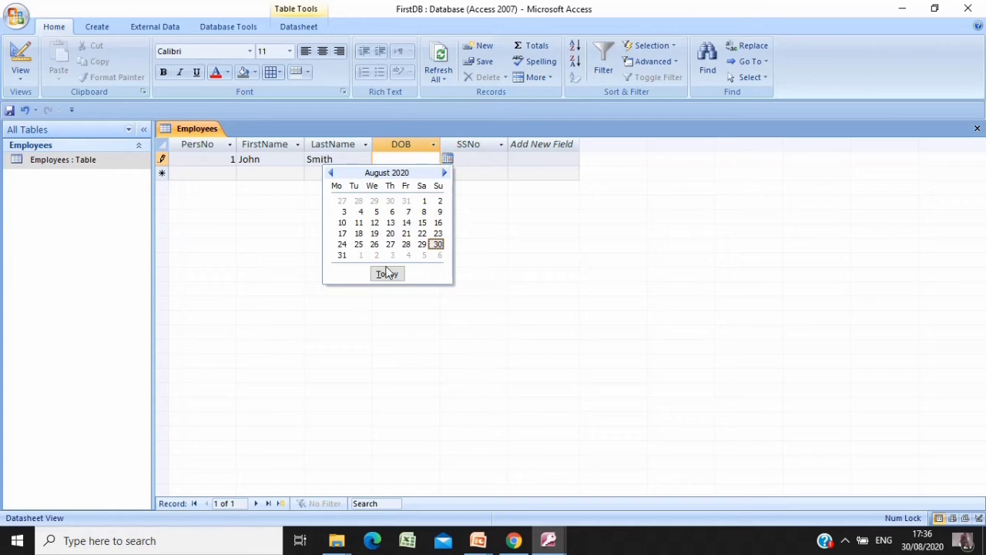
pyautogui.click(472, 163)
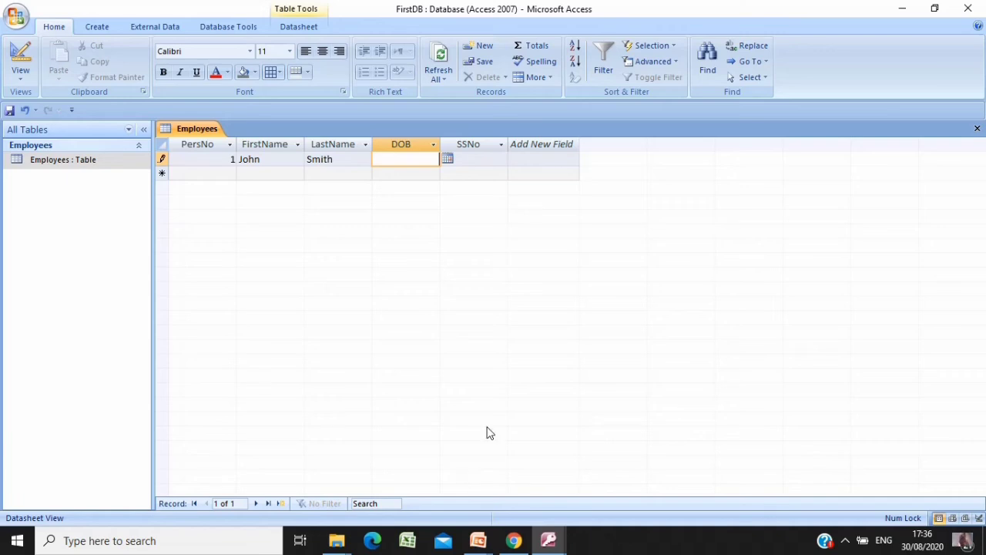
pyautogui.click(447, 158)
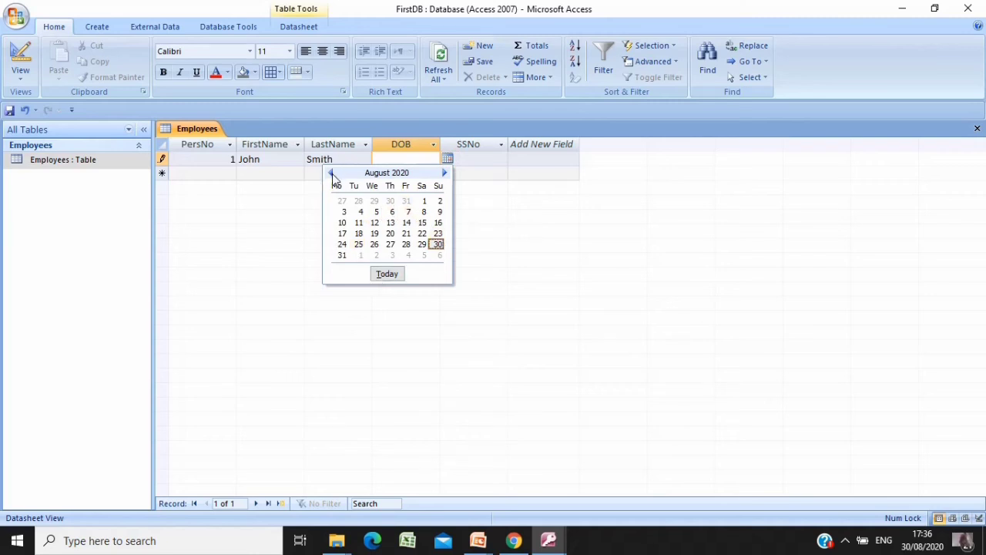
pyautogui.click(489, 170)
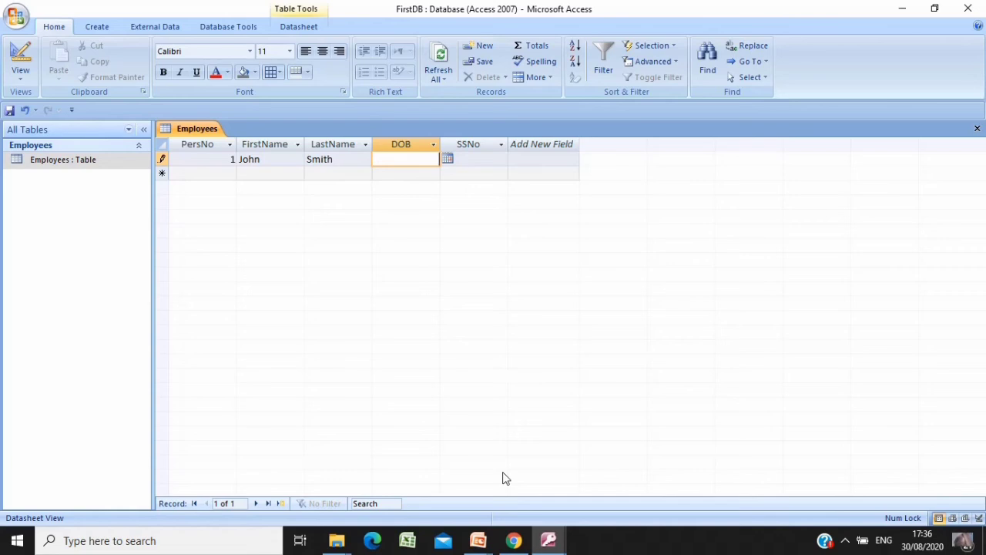
# Complete the first record with the employee's date of birth and social security number
pyautogui.write('4/04/1998')
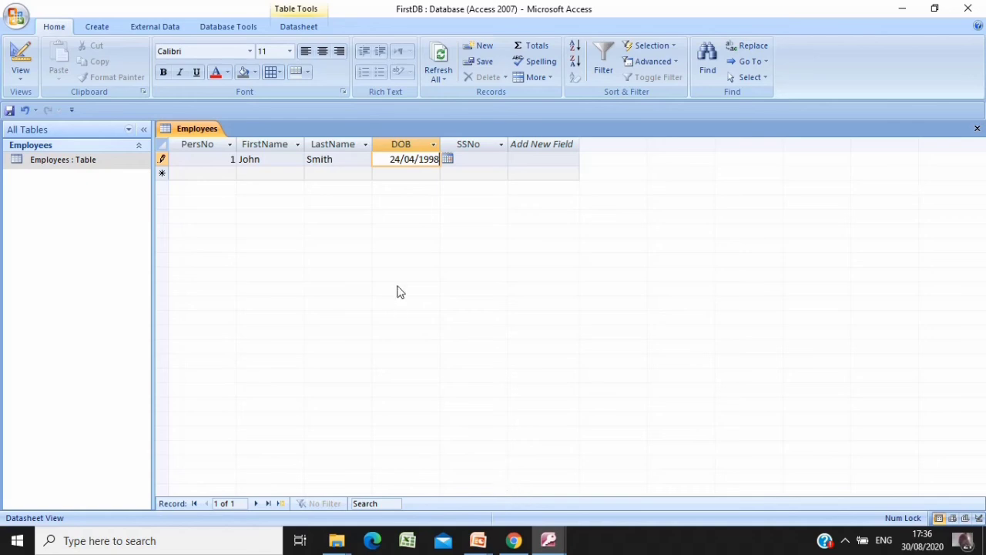
pyautogui.click(487, 159)
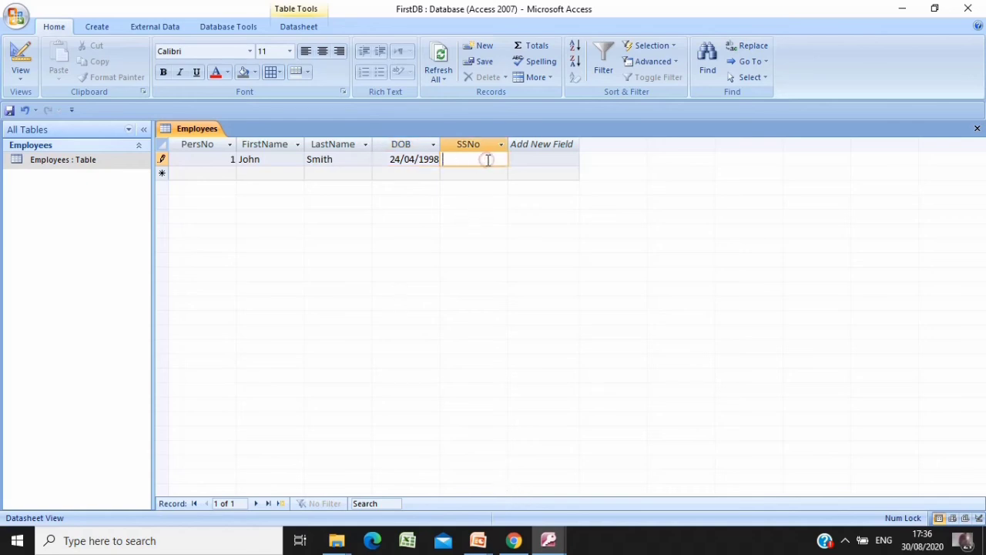
pyautogui.write('14526542')
pyautogui.click(484, 173)
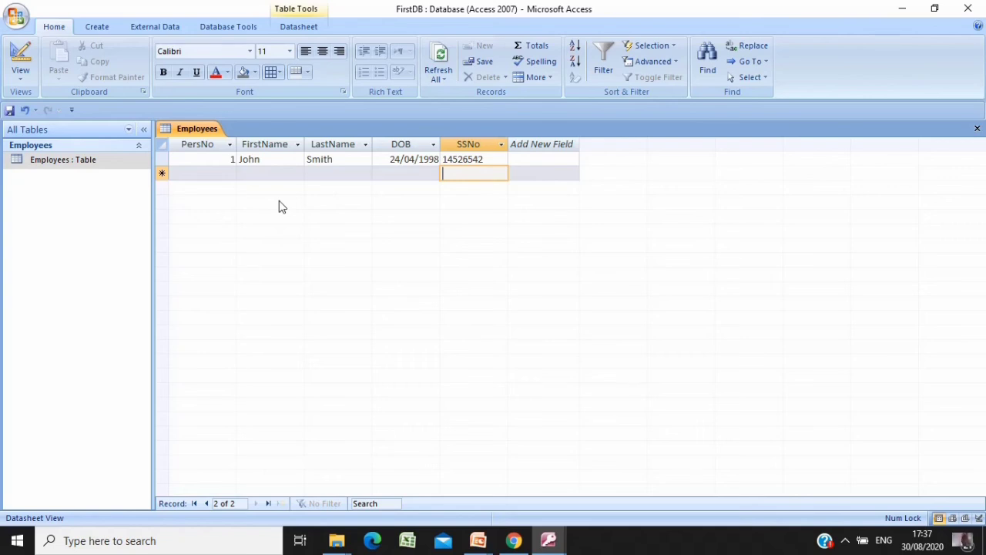
# Try to add a second record that reuses PersNo 1 with another first name, and discard the entry
pyautogui.click(227, 173)
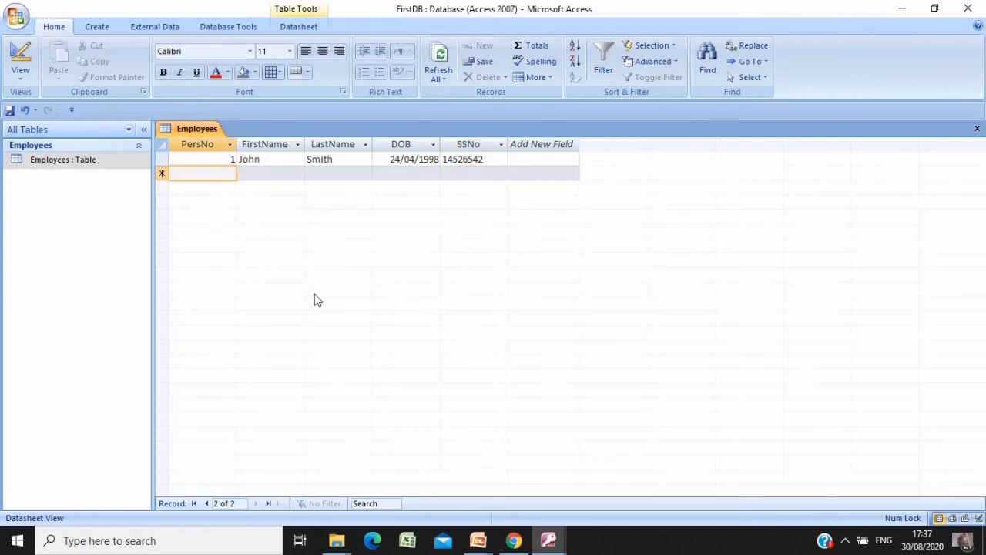
pyautogui.write('1')
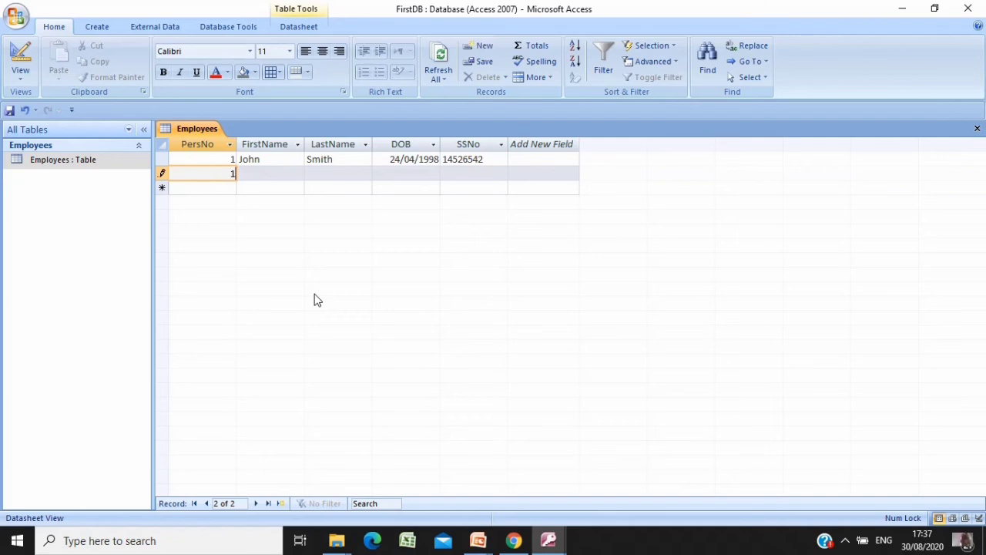
pyautogui.click(269, 173)
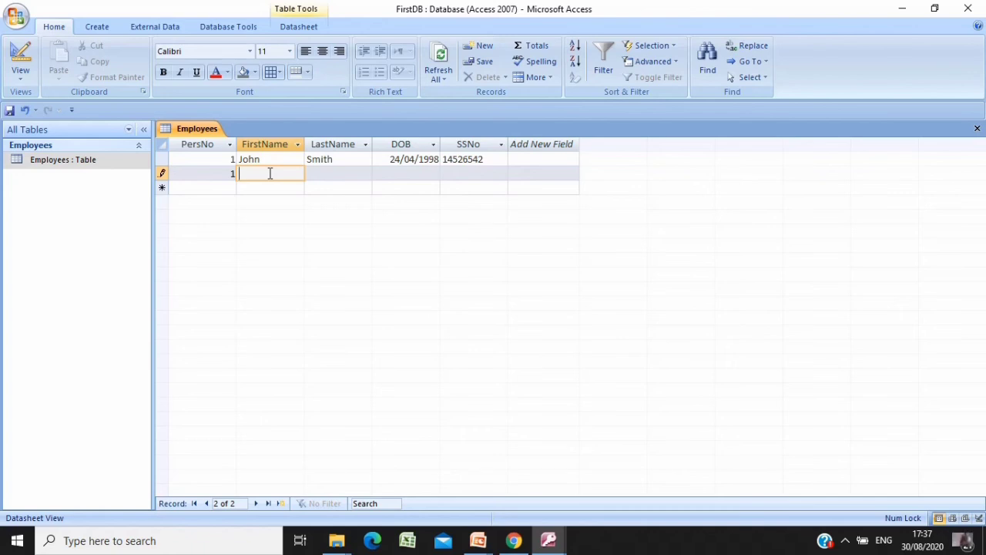
pyautogui.write('Linda')
pyautogui.click(330, 178)
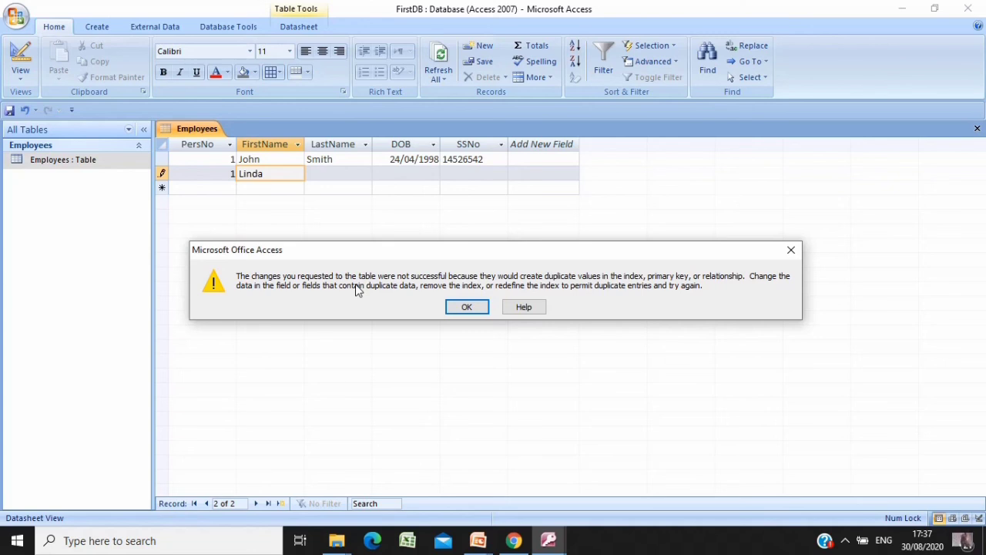
pyautogui.click(791, 249)
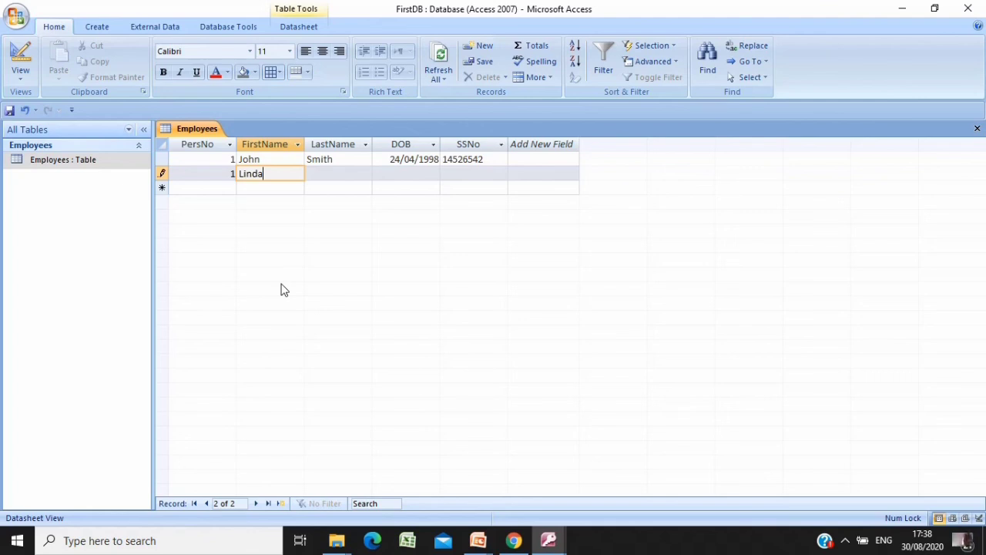
pyautogui.press('Escape')
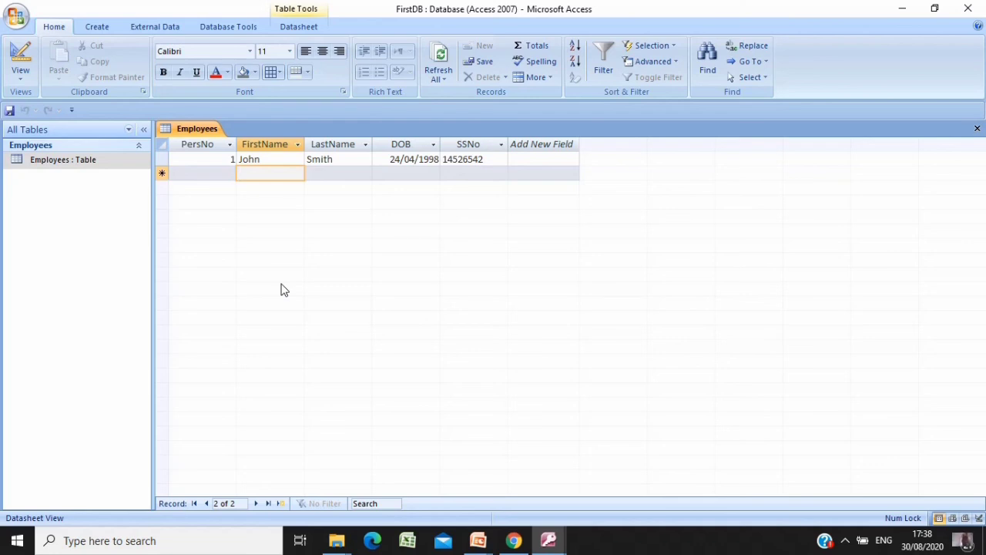
# Add records with PersNo 2 and 3, filling in each employee's name, date of birth and social security number
pyautogui.click(225, 173)
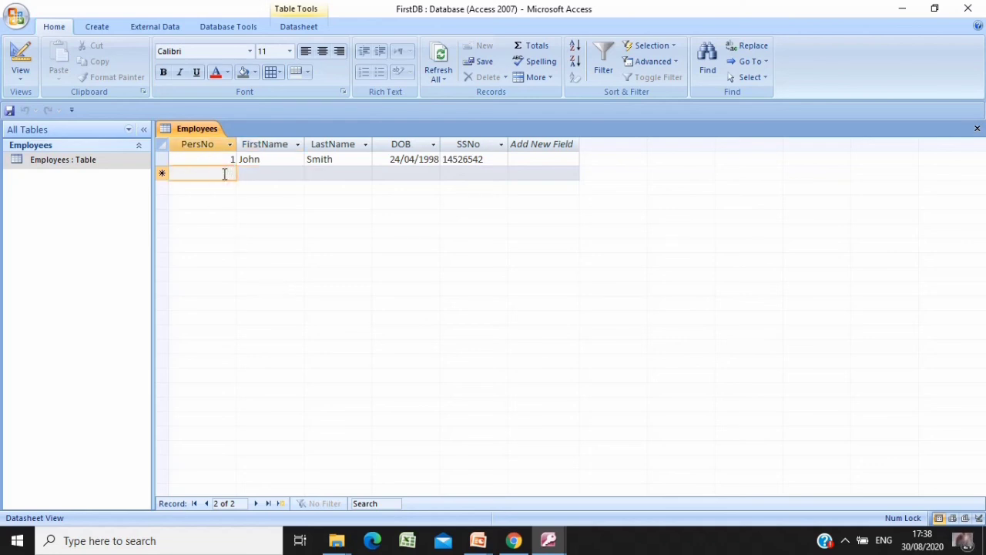
pyautogui.write('2')
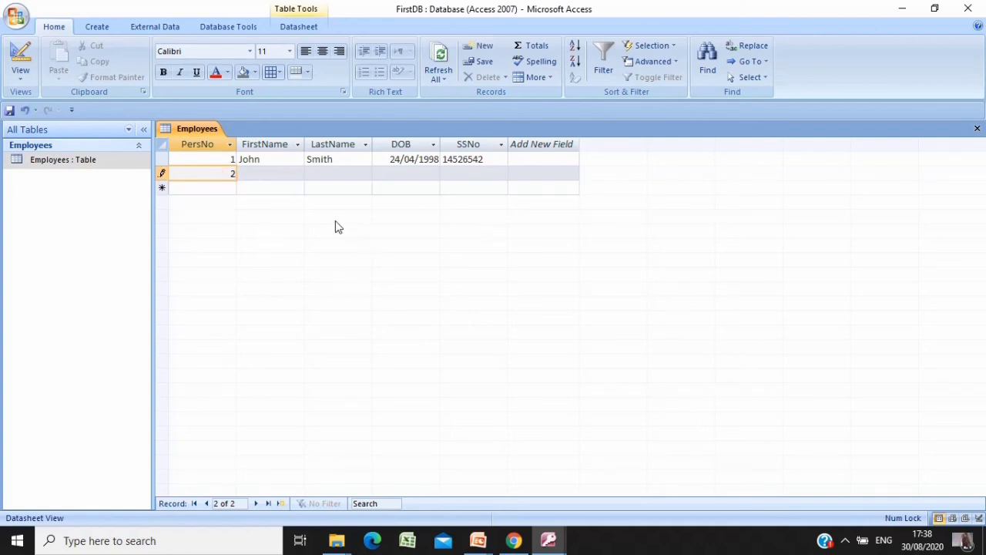
pyautogui.click(281, 171)
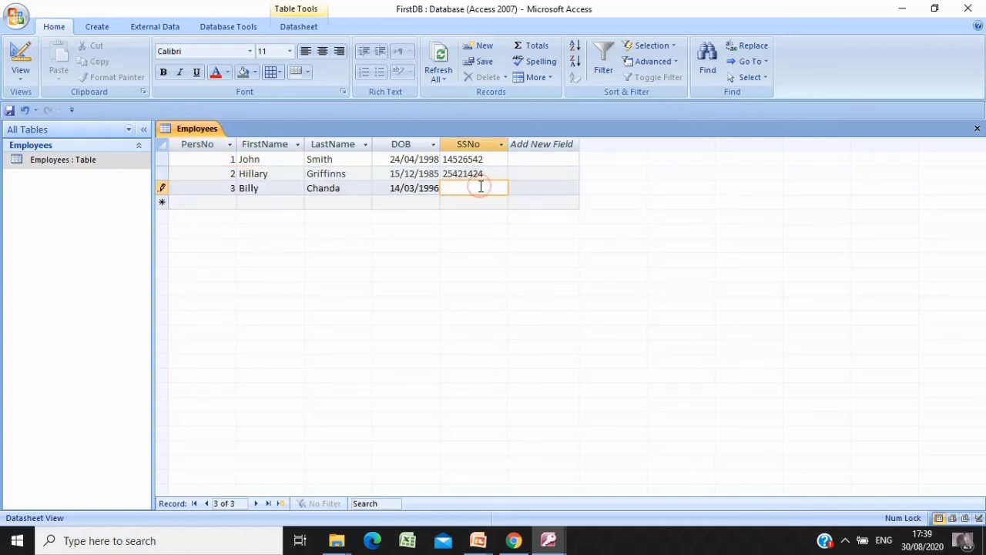
pyautogui.write('12545444')
pyautogui.click(381, 202)
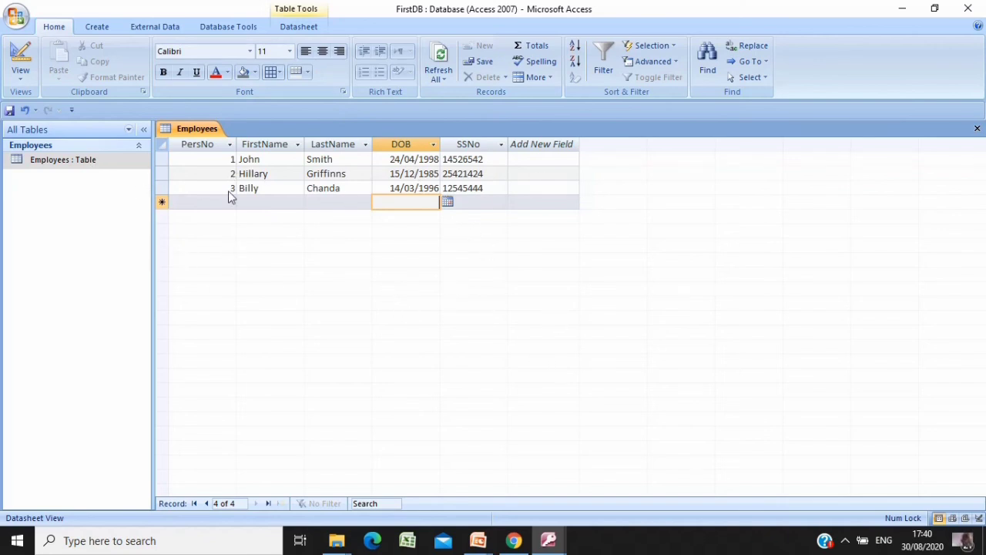
pyautogui.rightClick(198, 130)
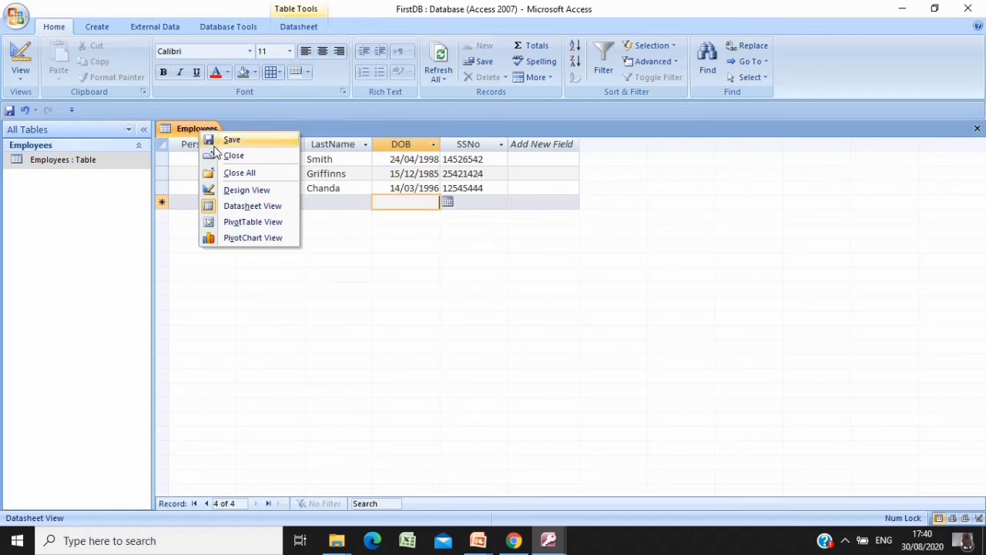
pyautogui.rightClick(187, 132)
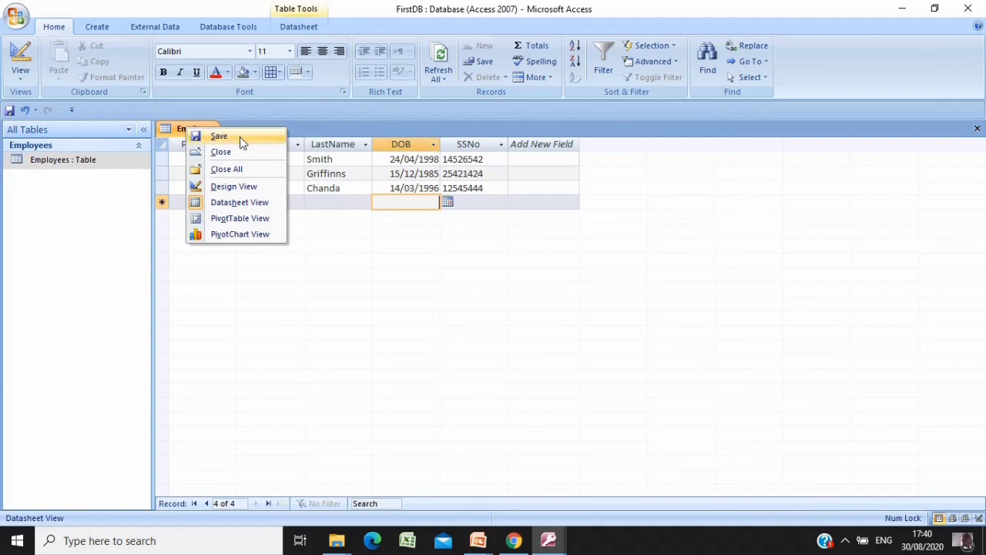
pyautogui.click(329, 319)
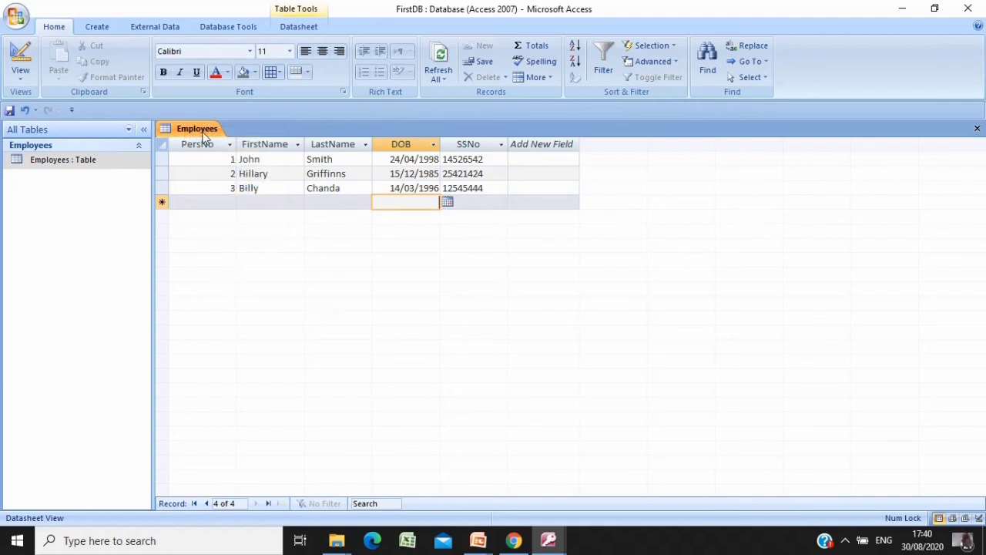
# Show the Employees table's field structure in Design View and return it to Datasheet View
pyautogui.rightClick(205, 136)
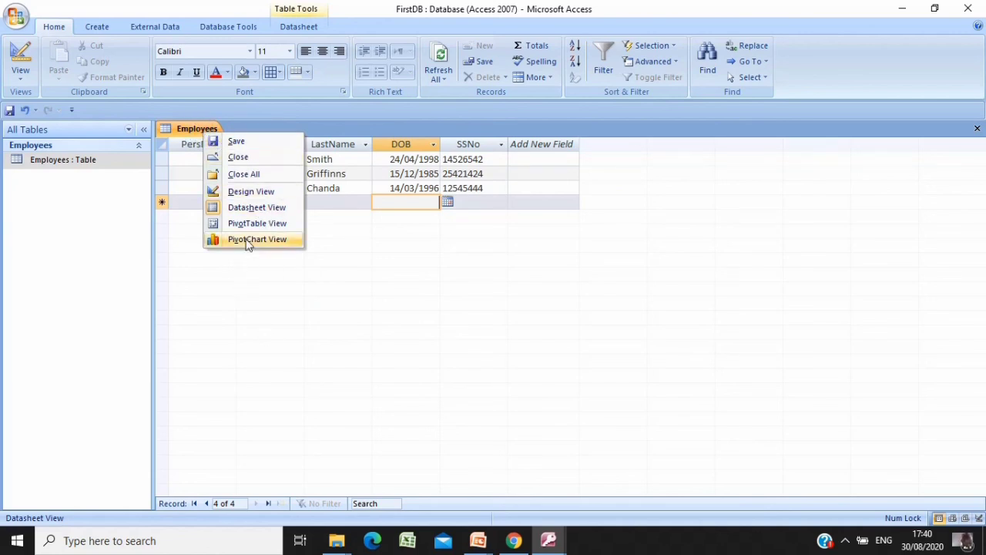
pyautogui.click(255, 192)
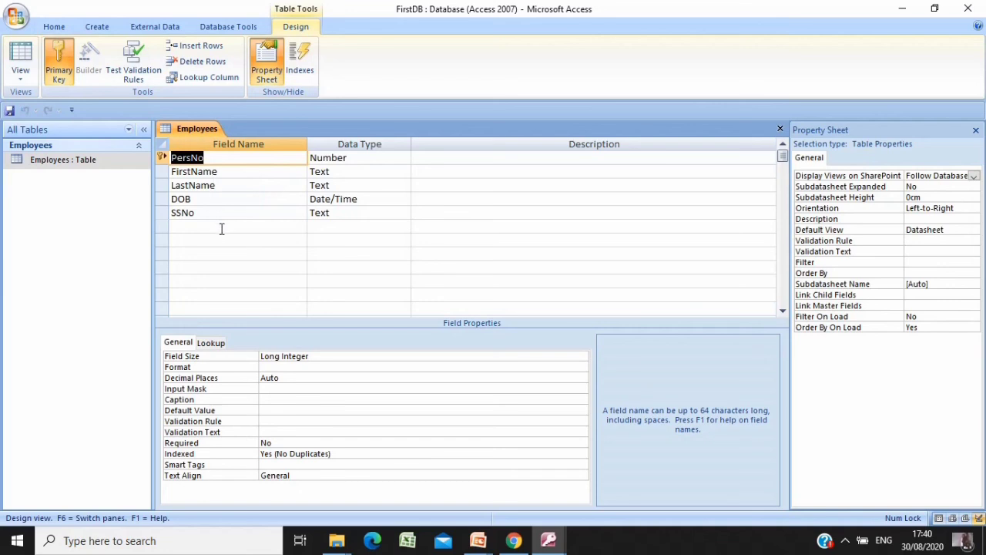
pyautogui.rightClick(194, 131)
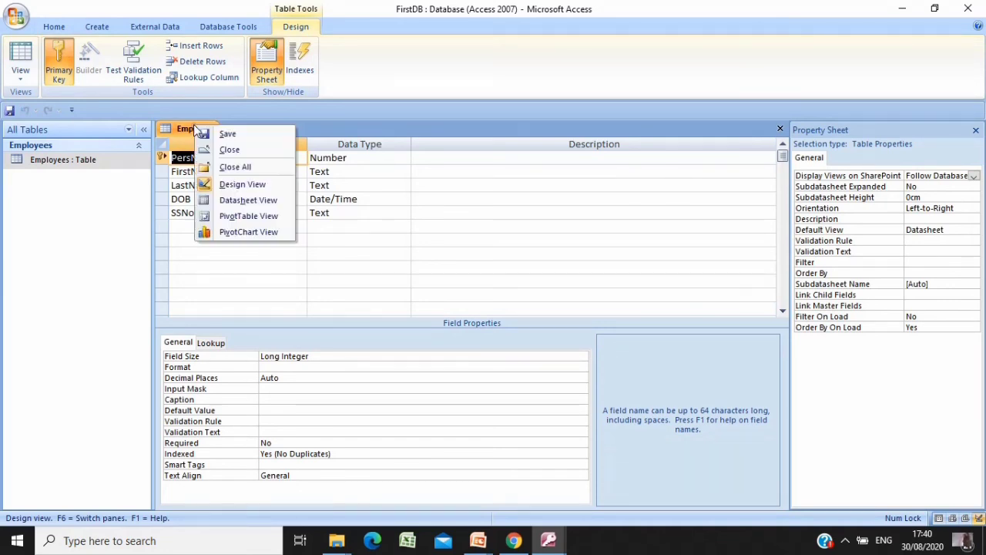
pyautogui.click(262, 201)
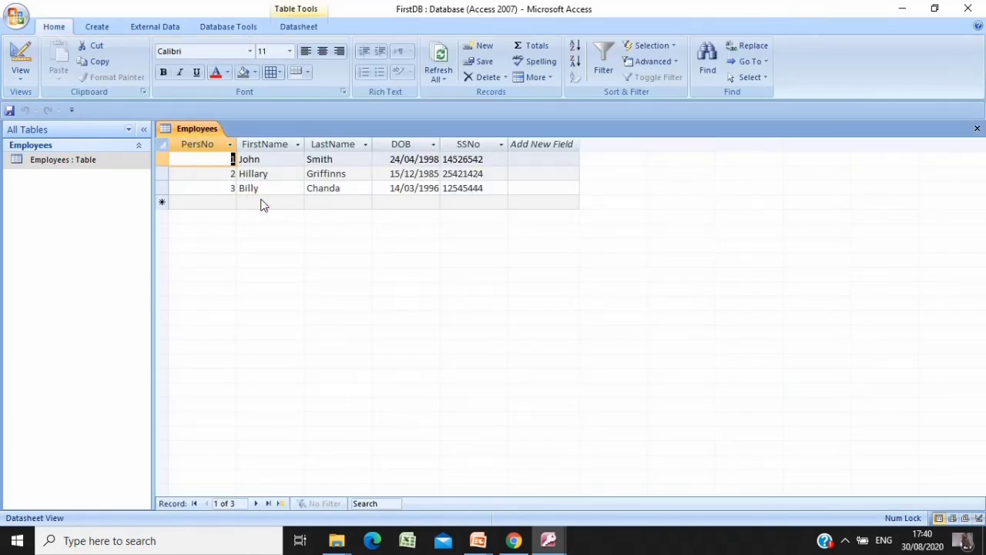
# Close the Employees table, leaving the FirstDB database open
pyautogui.rightClick(199, 128)
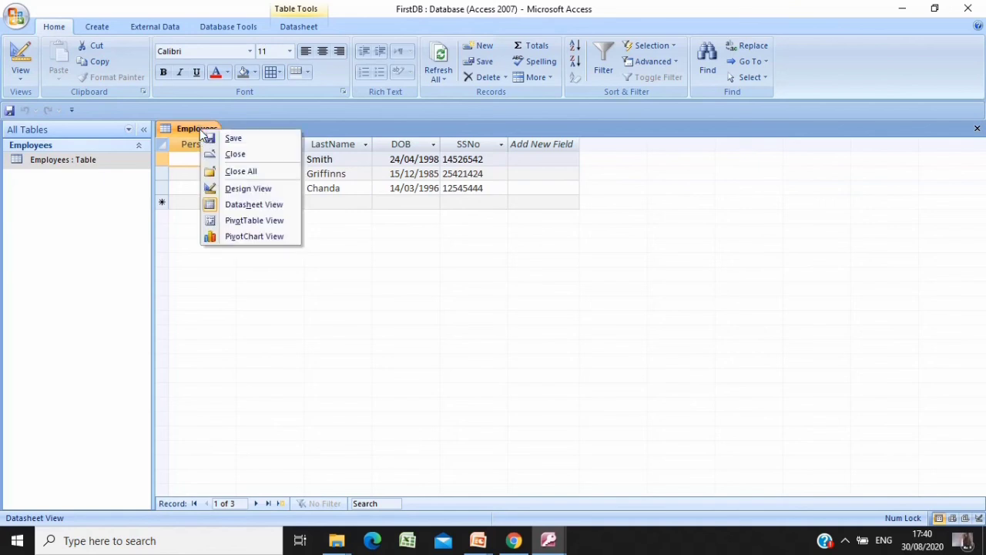
pyautogui.click(239, 154)
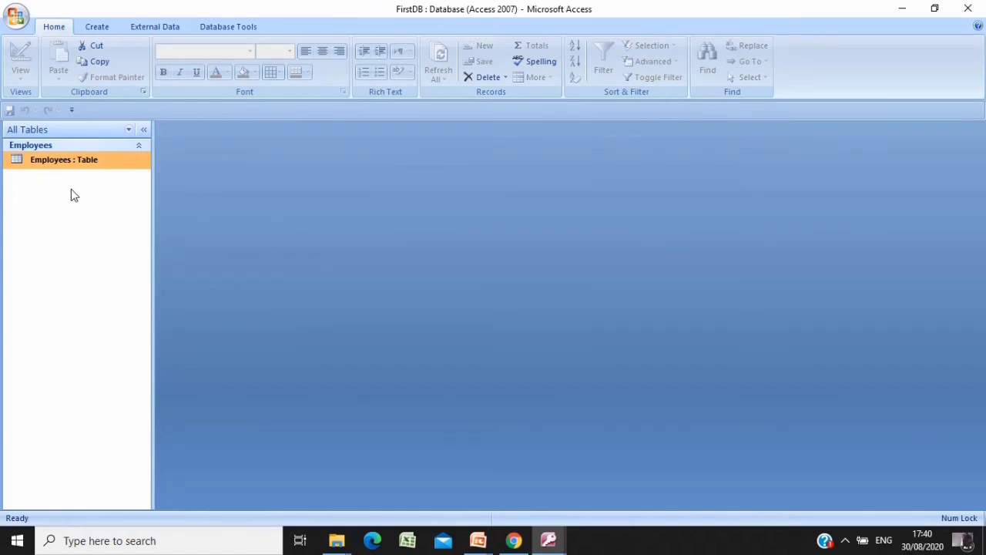